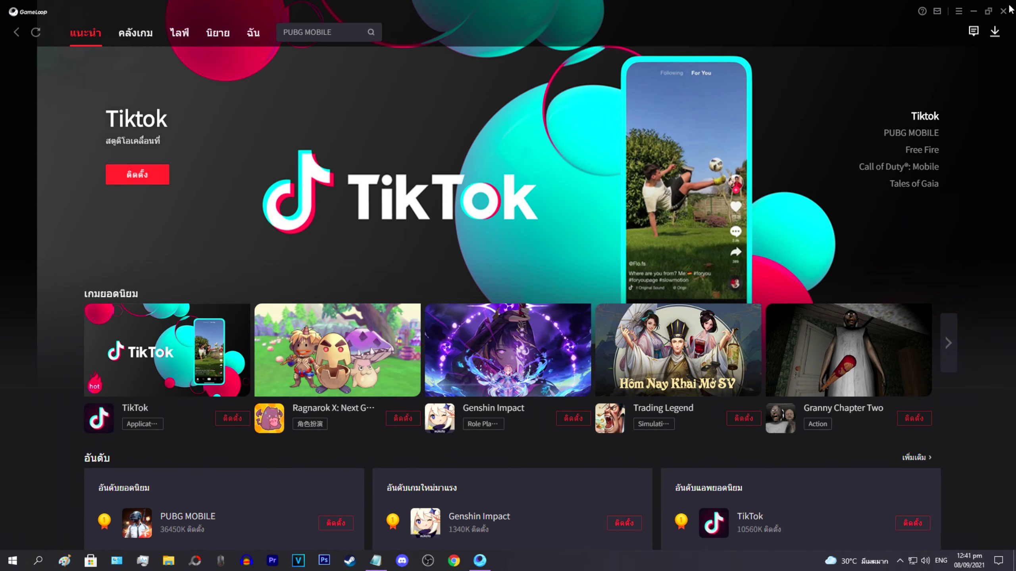
Step: Close GameLoop and open the Control Panel with its items viewed as small icons
left_click(1003, 11)
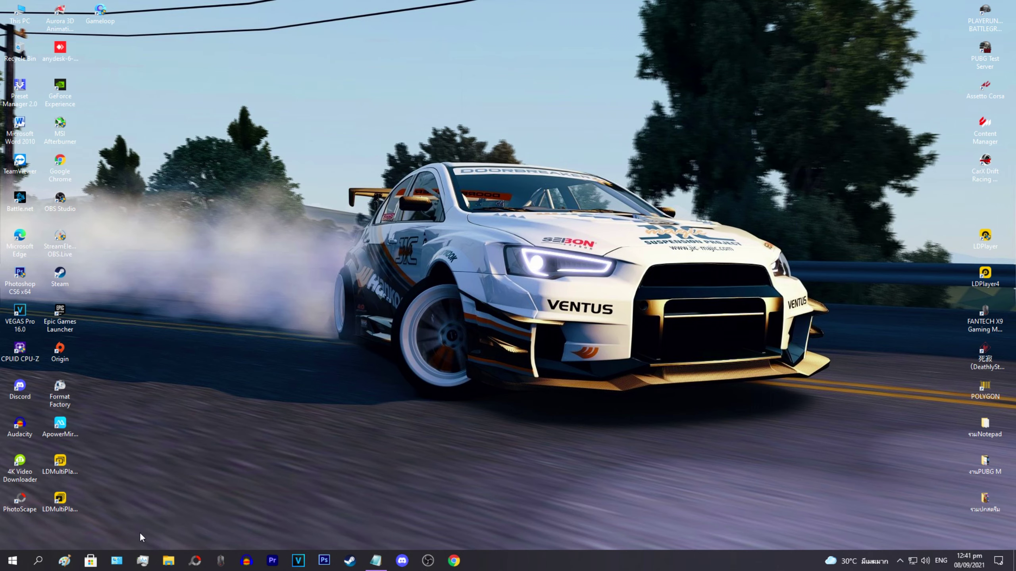
left_click(116, 560)
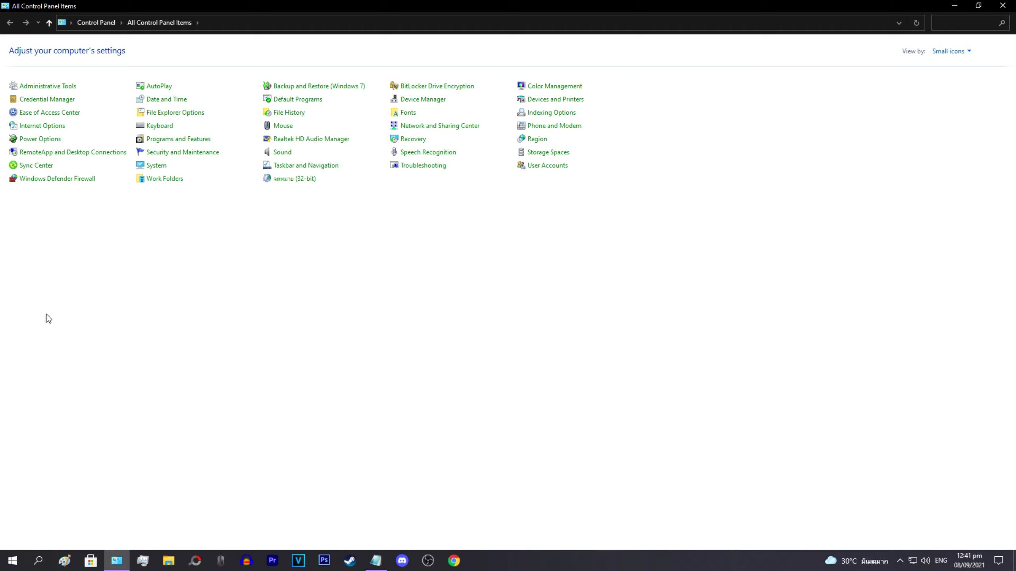
left_click(47, 560)
left_click(750, 208)
left_click(948, 51)
left_click(955, 66)
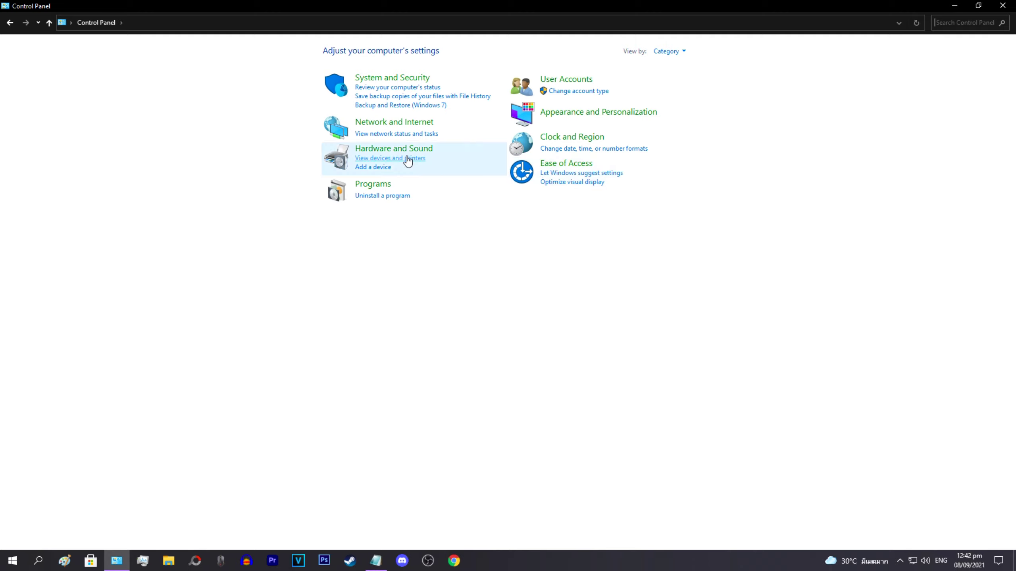
left_click(669, 51)
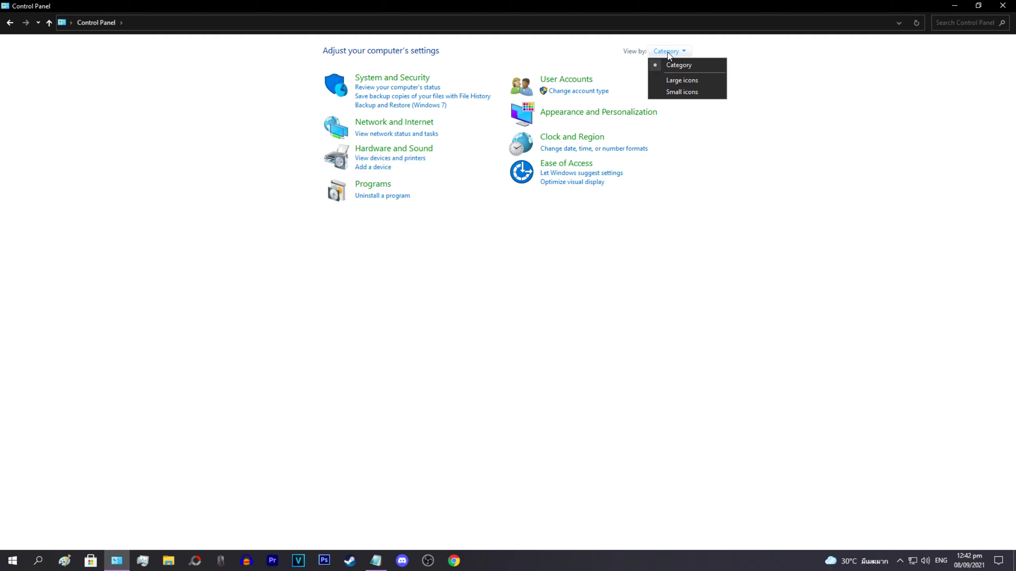
left_click(699, 93)
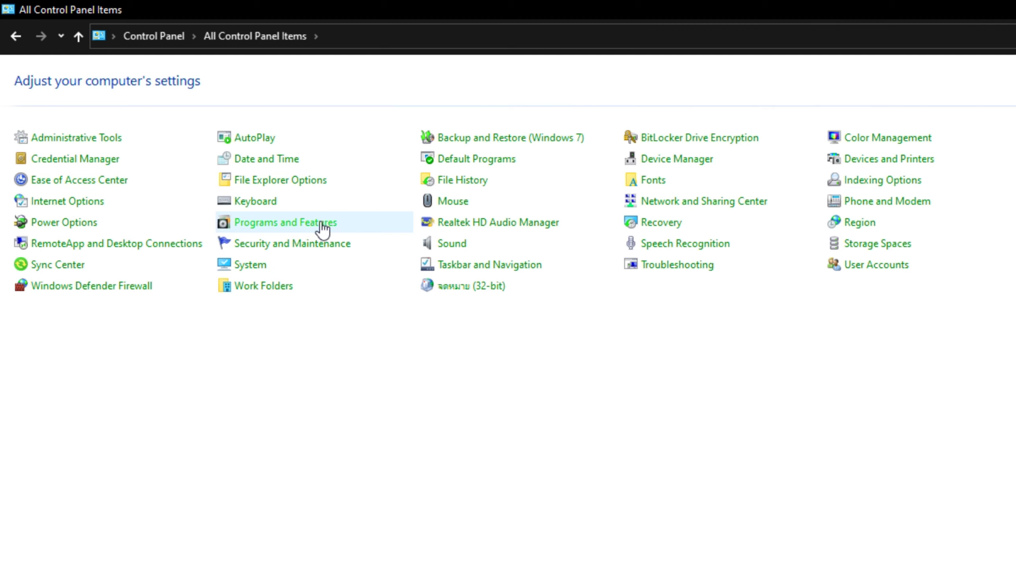
Step: Uninstall Gameloop through Programs and Features, allowing the system change, and close the window once the uninstaller finishes
left_click(322, 224)
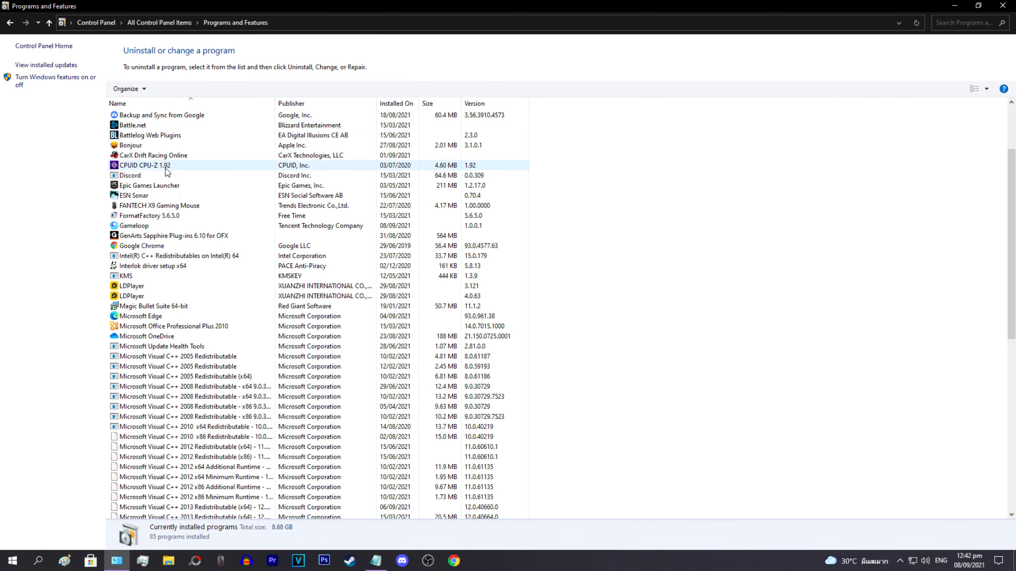
left_click(134, 227)
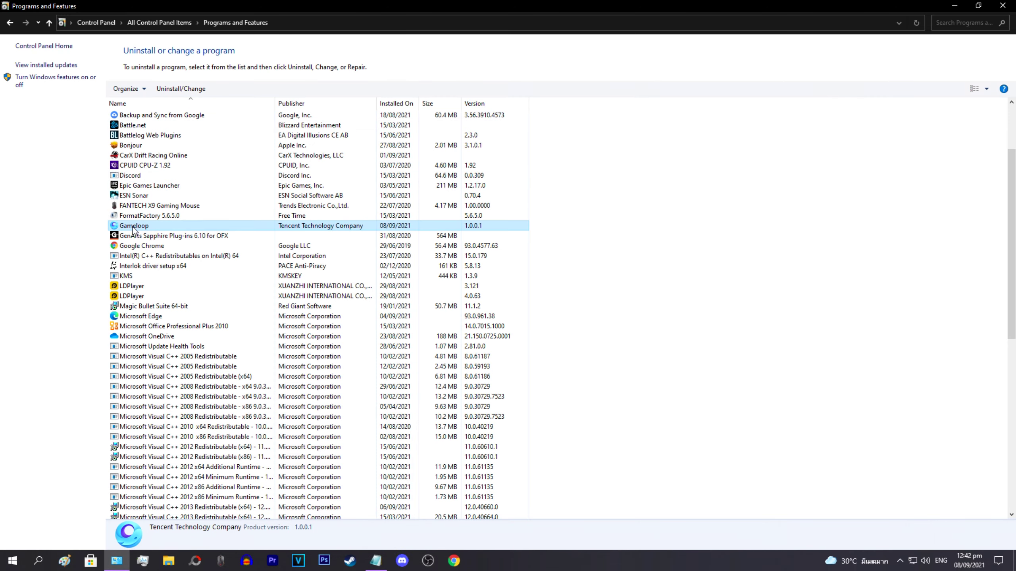
left_click(200, 93)
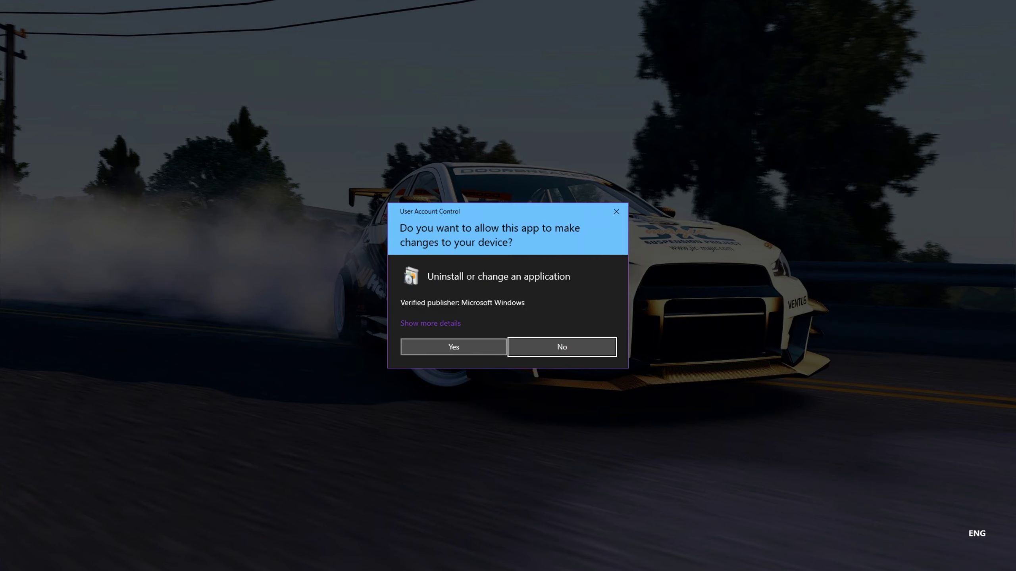
left_click(453, 347)
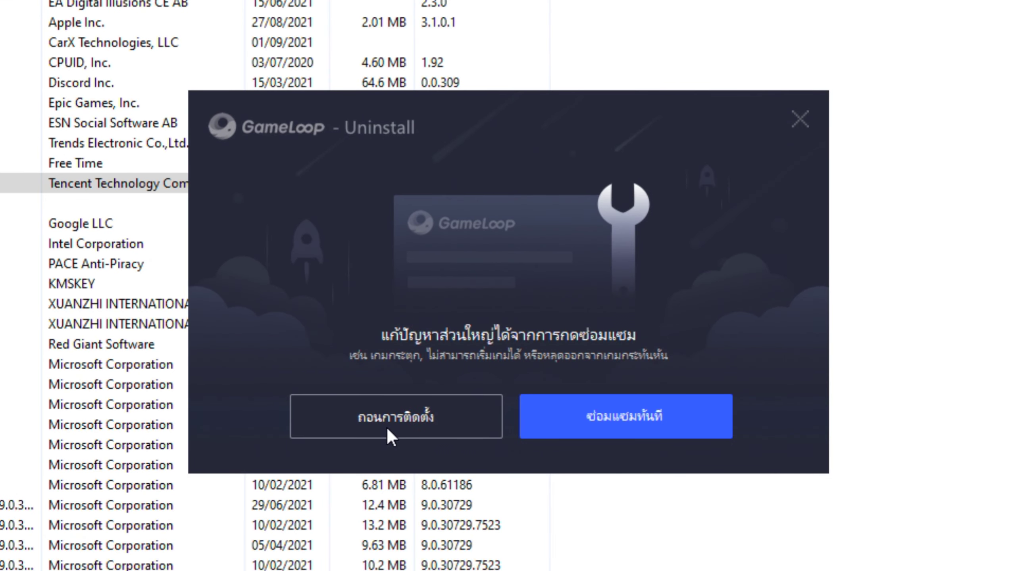
left_click(387, 430)
left_click(414, 413)
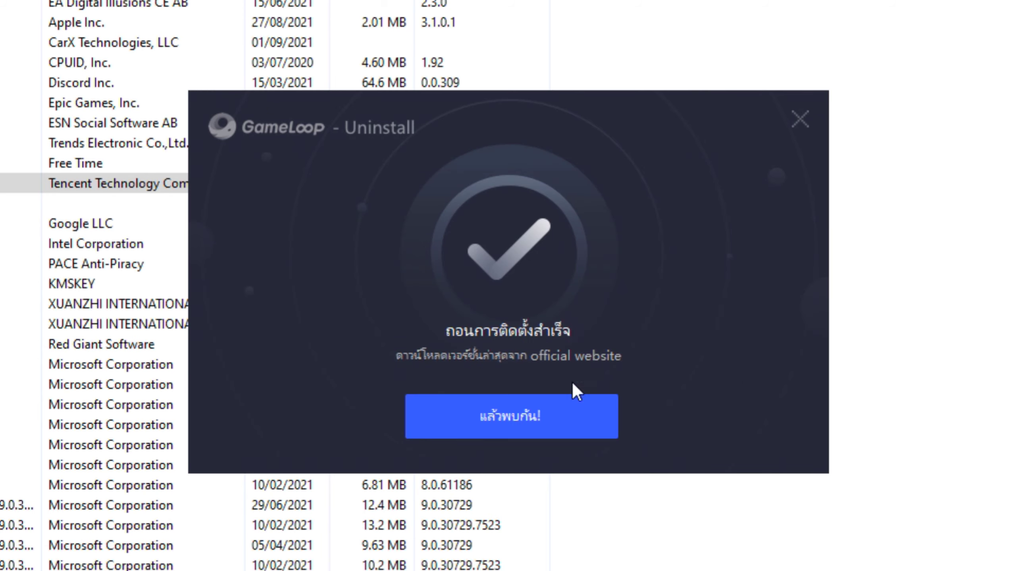
left_click(580, 416)
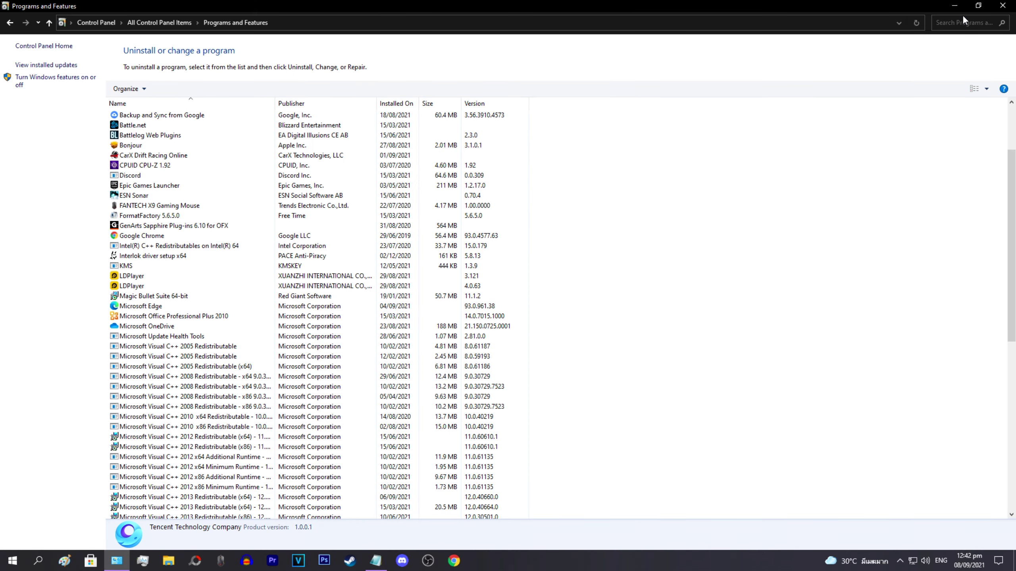
left_click(1002, 11)
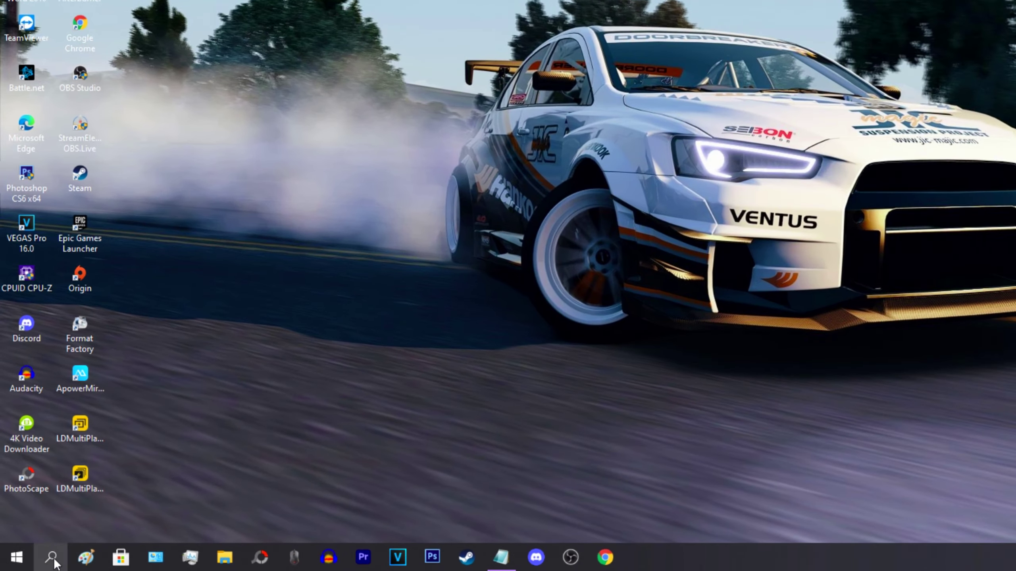
Step: Open the %appdata% folder and delete the Tencent folder from Roaming
left_click(52, 559)
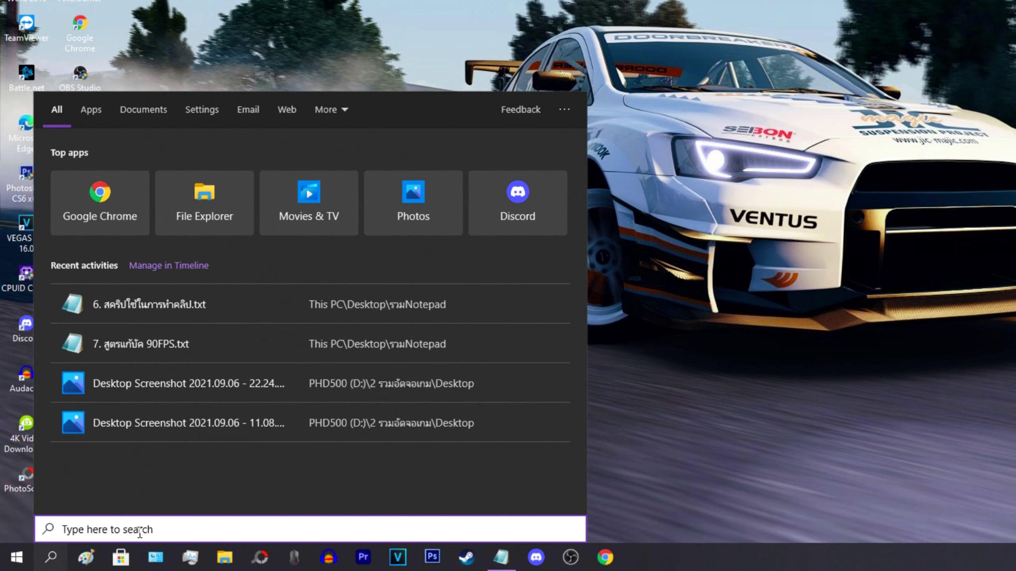
type("%appdata%")
left_click(156, 172)
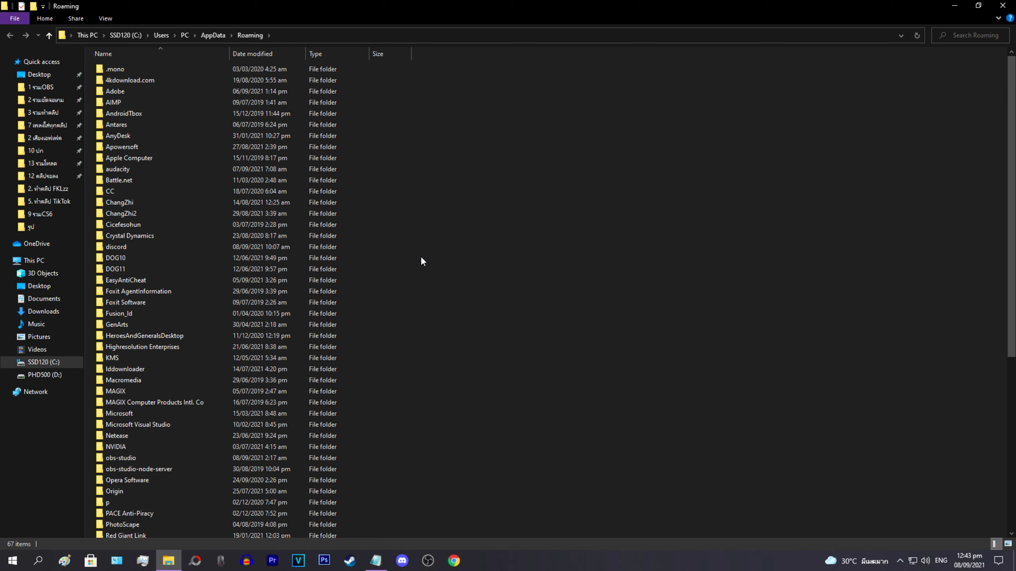
scroll(420, 261, "down", 8)
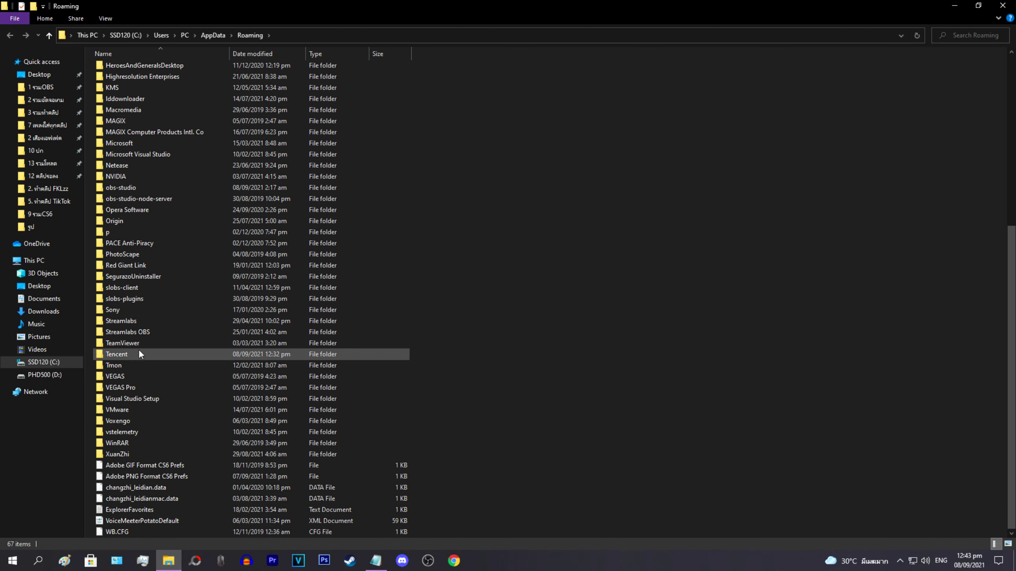
right_click(124, 353)
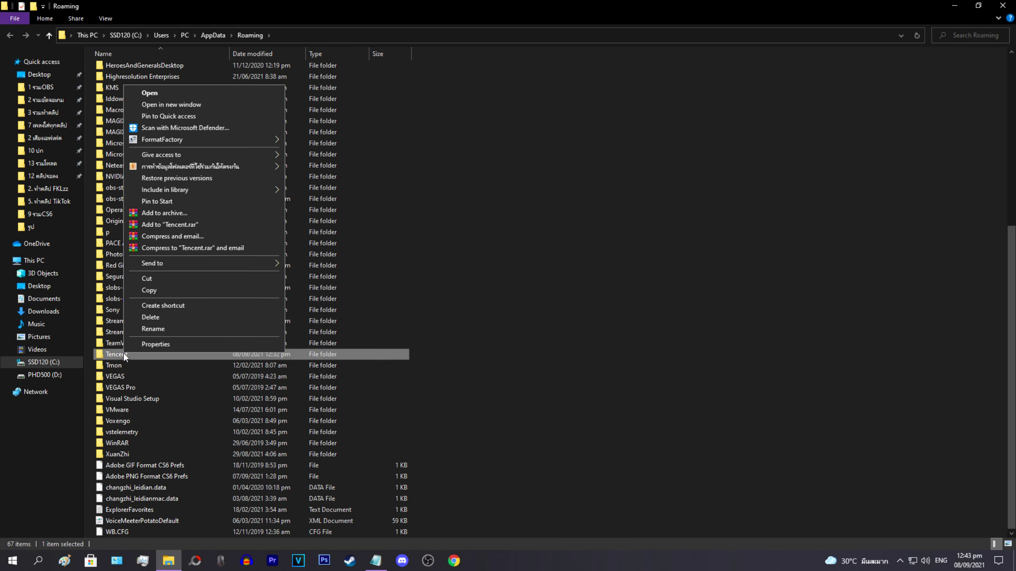
left_click(144, 318)
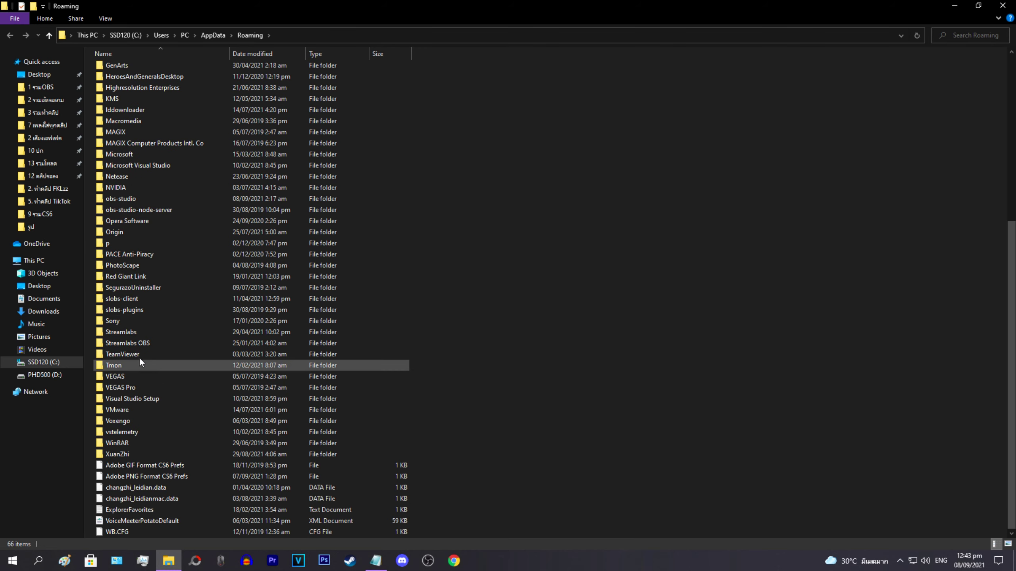
Step: Delete the Tencent folder from AppData's Local folder and close the file window
left_click(209, 36)
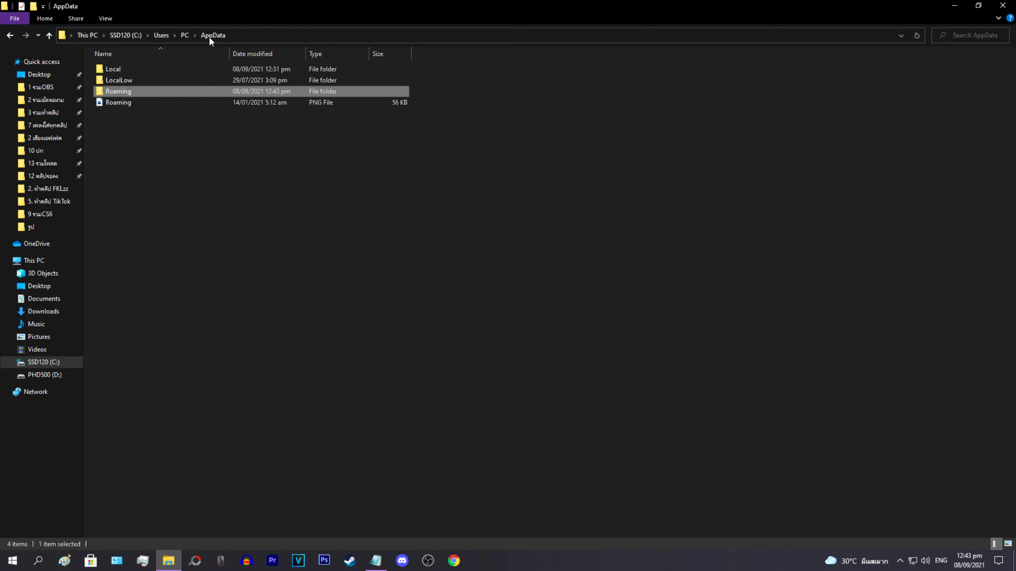
double_click(124, 69)
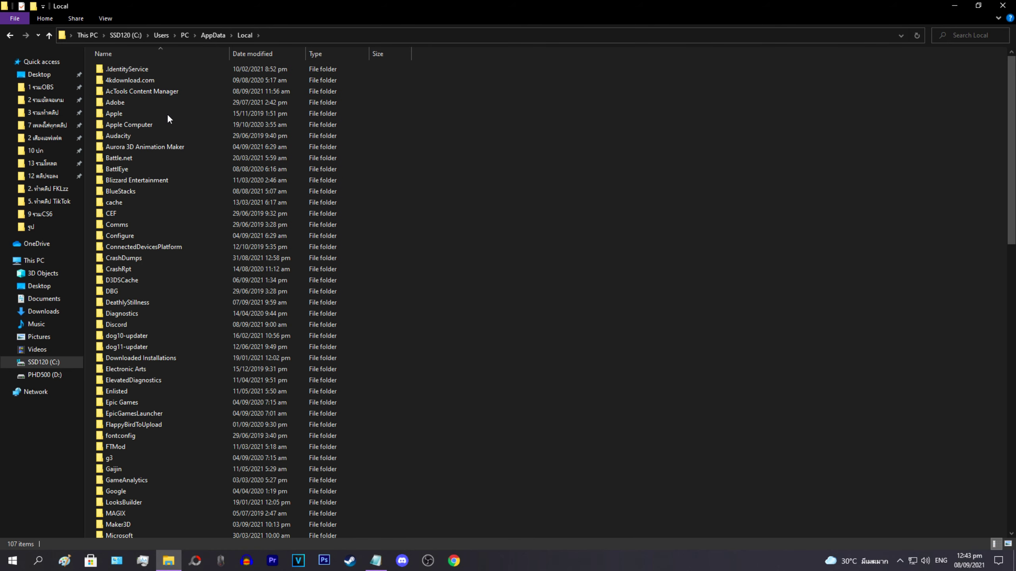
scroll(223, 283, "down", 18)
scroll(222, 282, "down", 5)
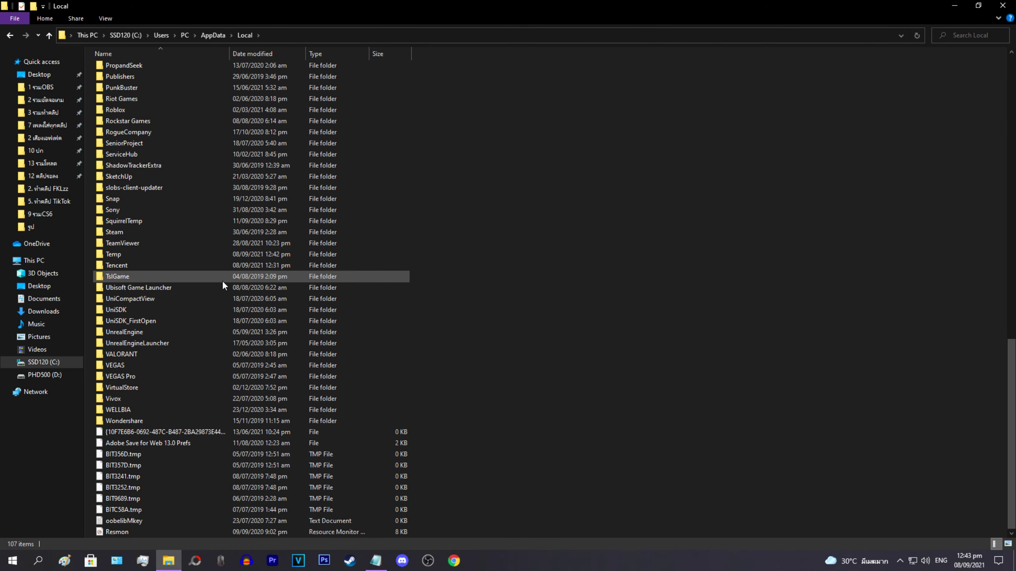
right_click(122, 266)
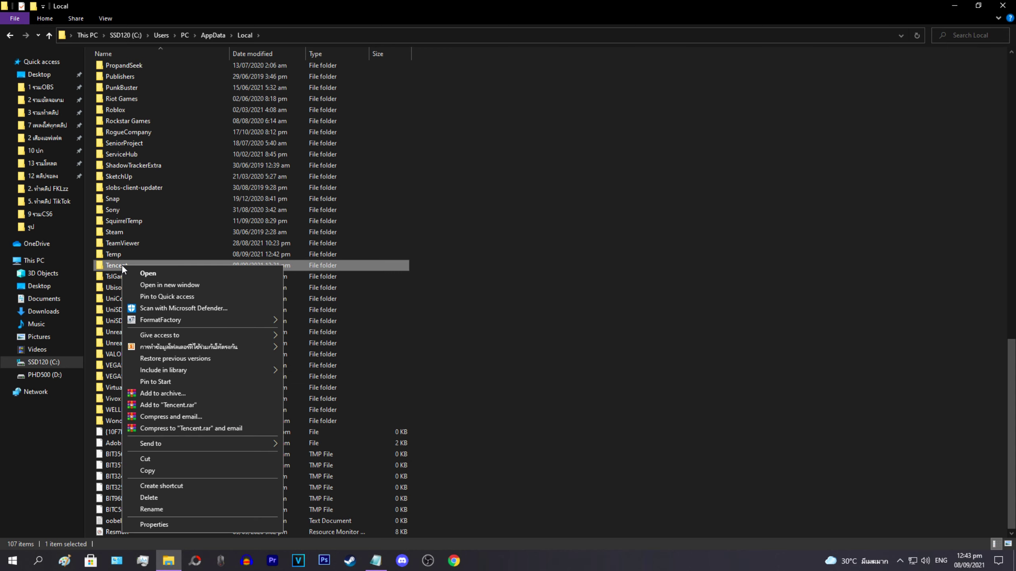
left_click(161, 494)
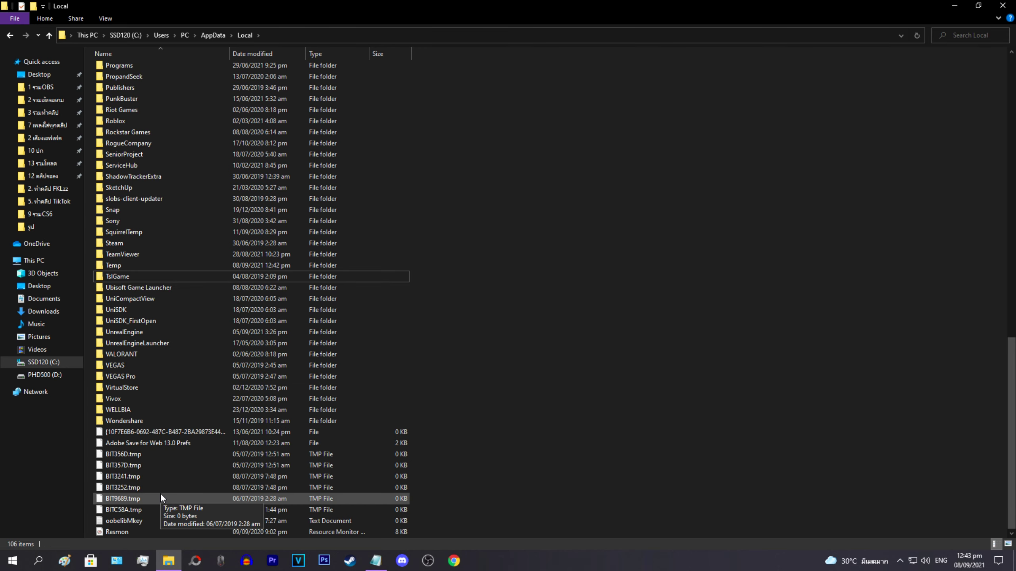
left_click(1009, 9)
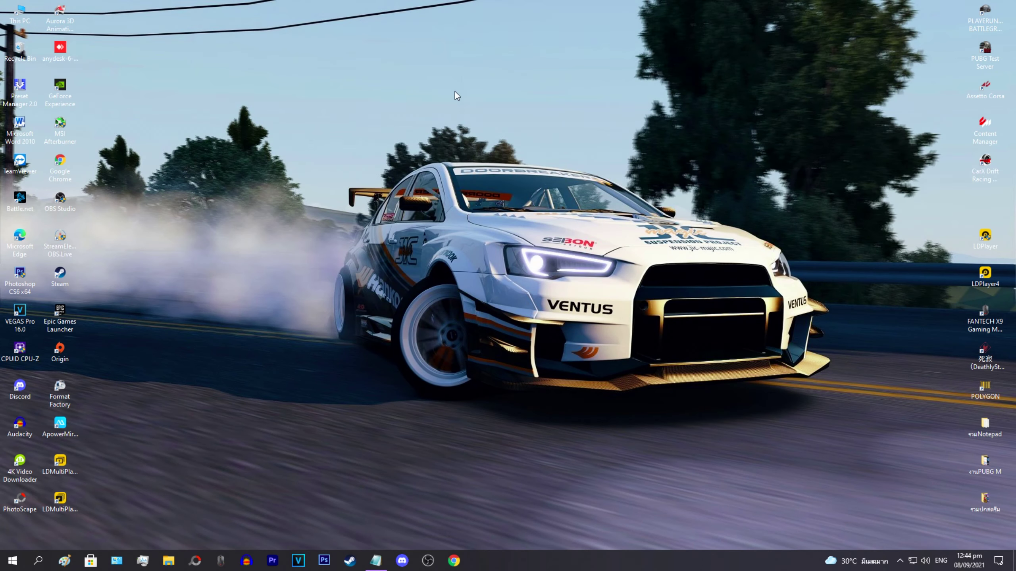
Step: Open This PC and examine the top-level folders of the SSD120 (C:) drive
double_click(24, 17)
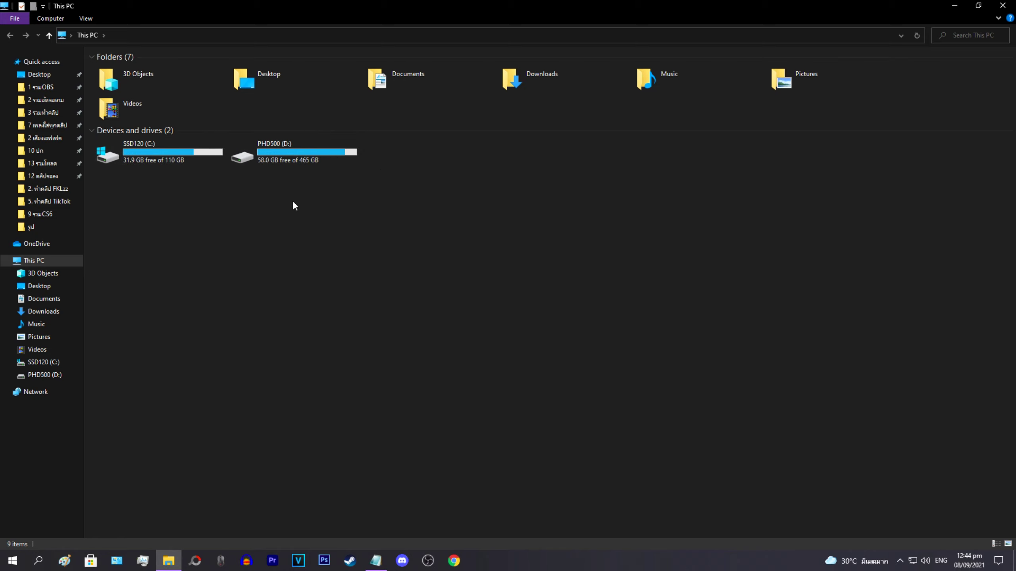
left_click(175, 162)
double_click(168, 160)
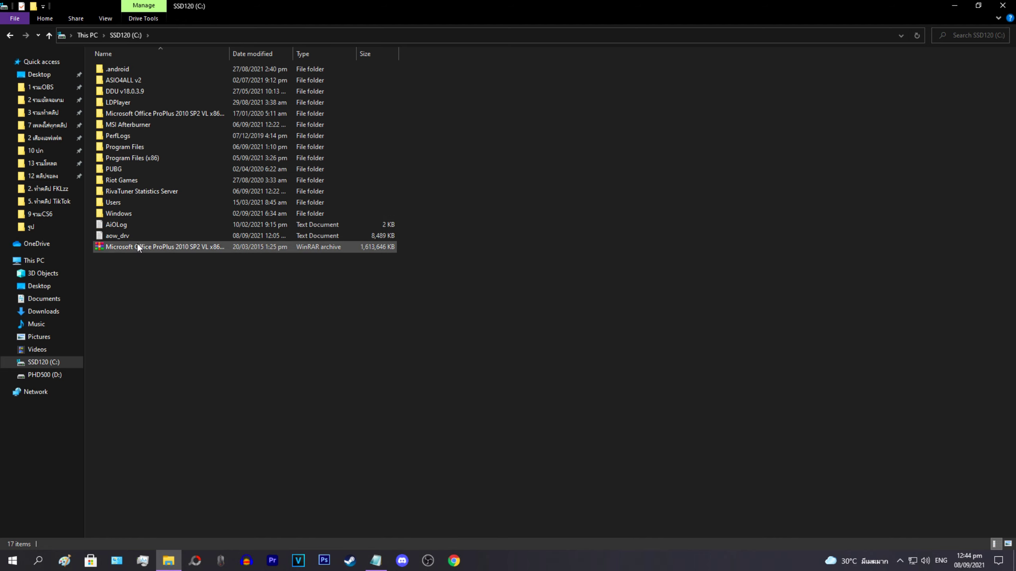
left_click(8, 36)
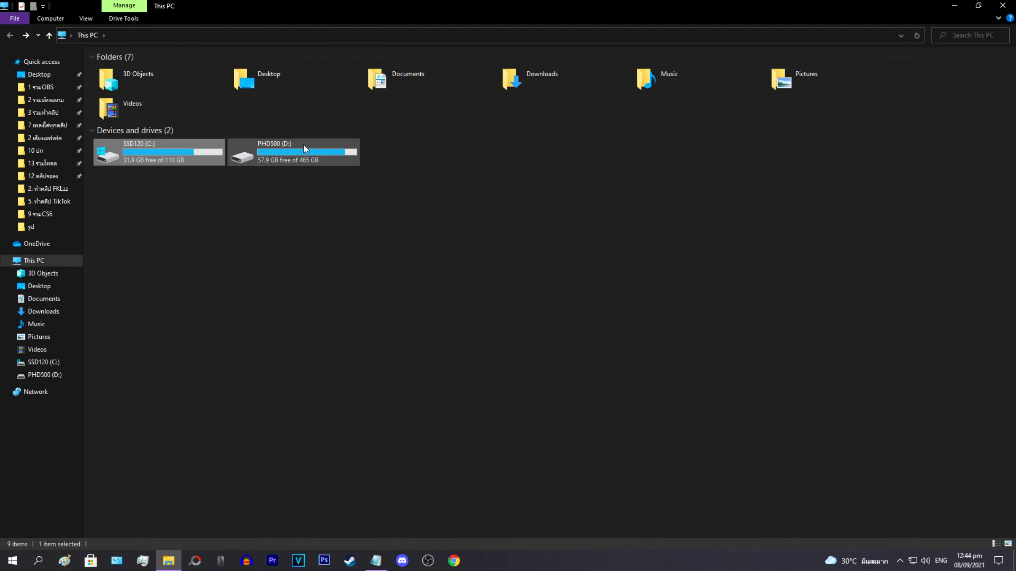
Step: Check the contents of the Temp folder on the PHD500 (D:) drive, delete that folder and close the file window
double_click(303, 143)
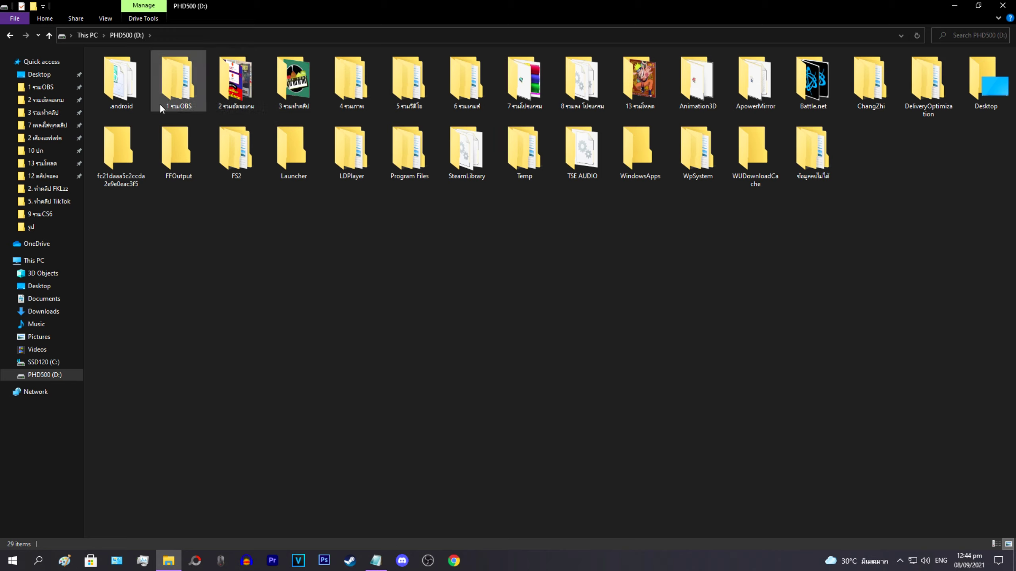
double_click(521, 156)
mouse_move(148, 74)
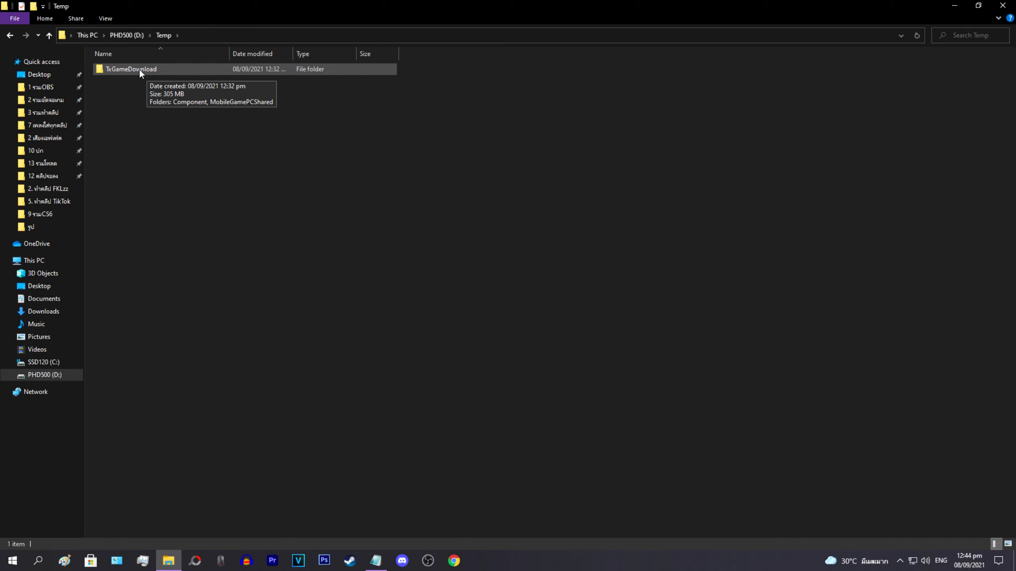
key("alt+Left")
right_click(526, 150)
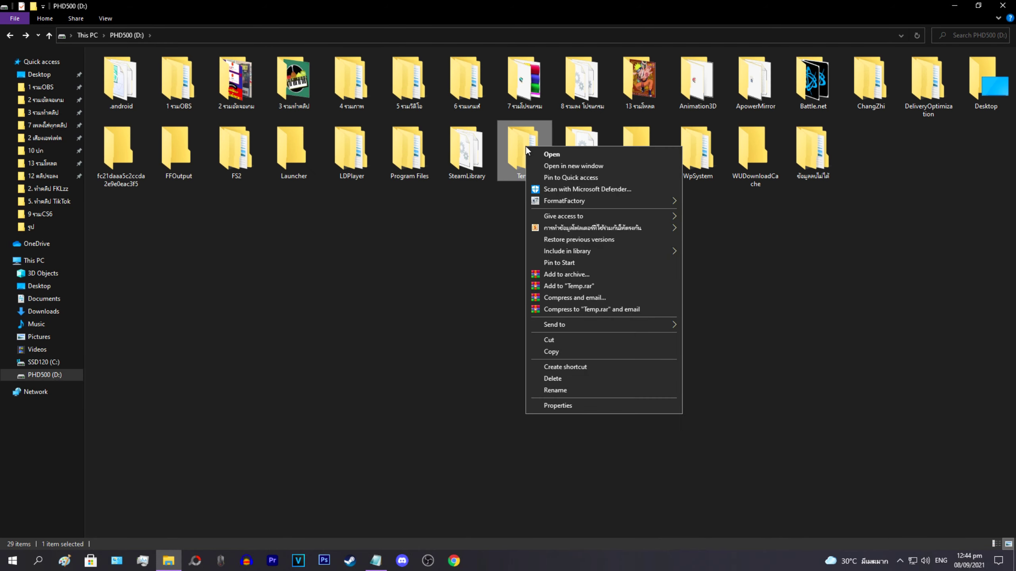
left_click(561, 378)
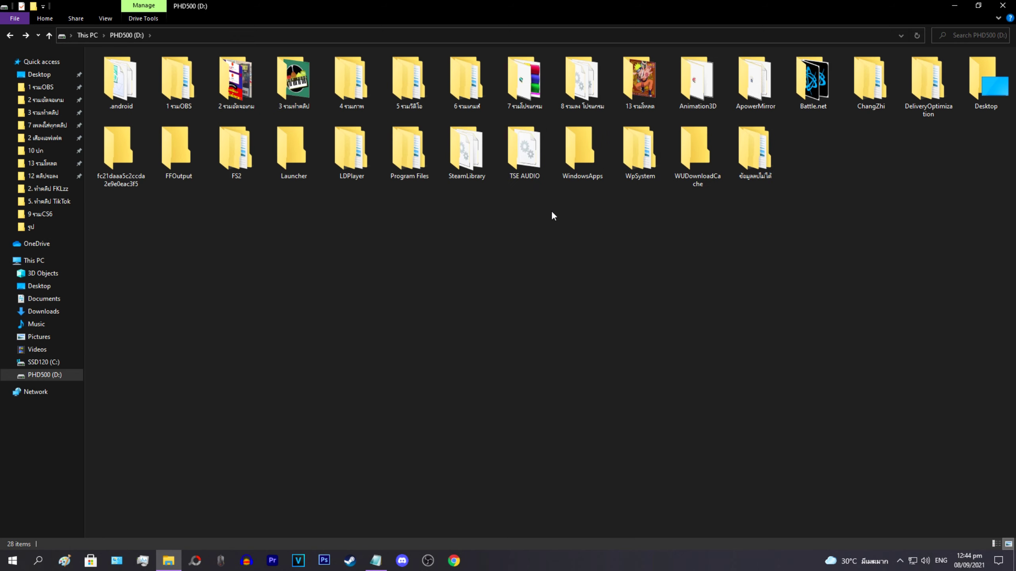
left_click(1003, 5)
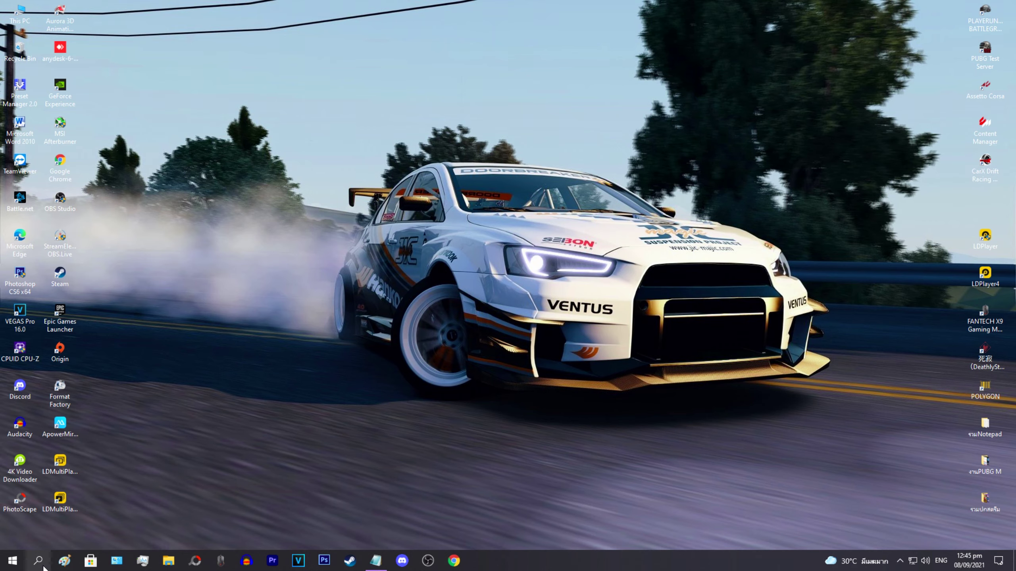
Step: Open the %temp% folder, delete all of its files and folders, and close the file window
left_click(39, 561)
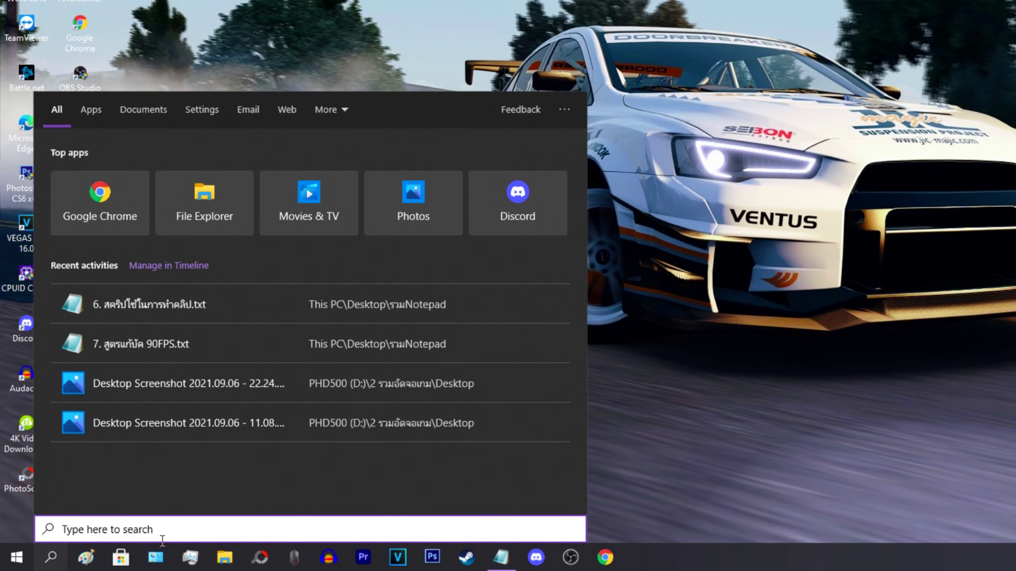
type("%temp%")
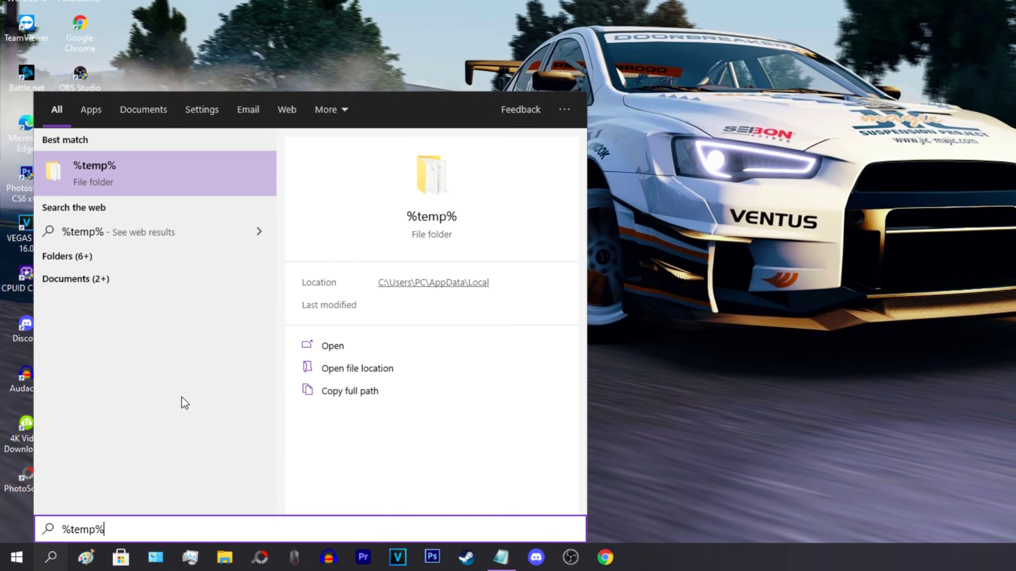
left_click(154, 174)
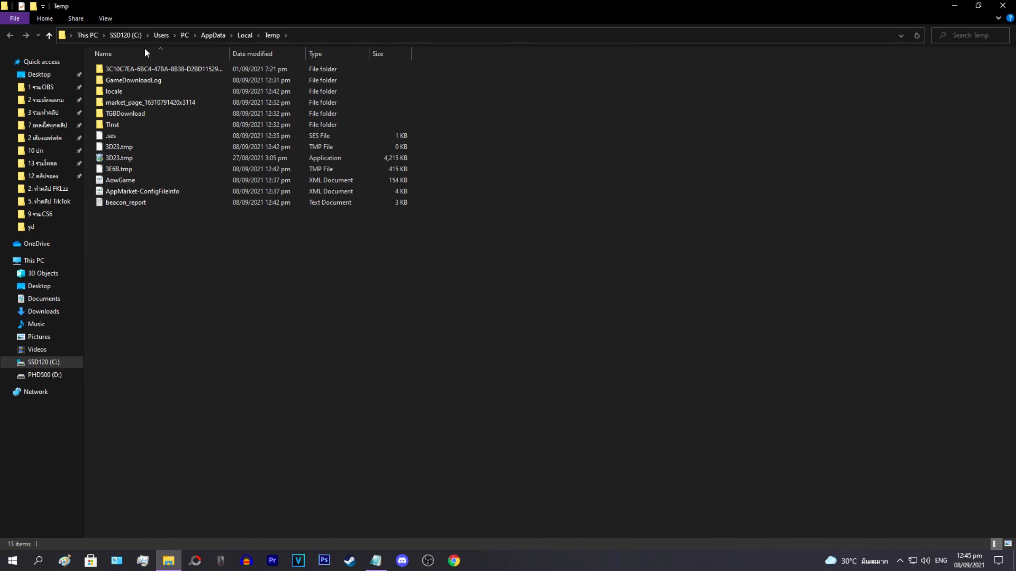
left_click(167, 69)
key("ctrl+a")
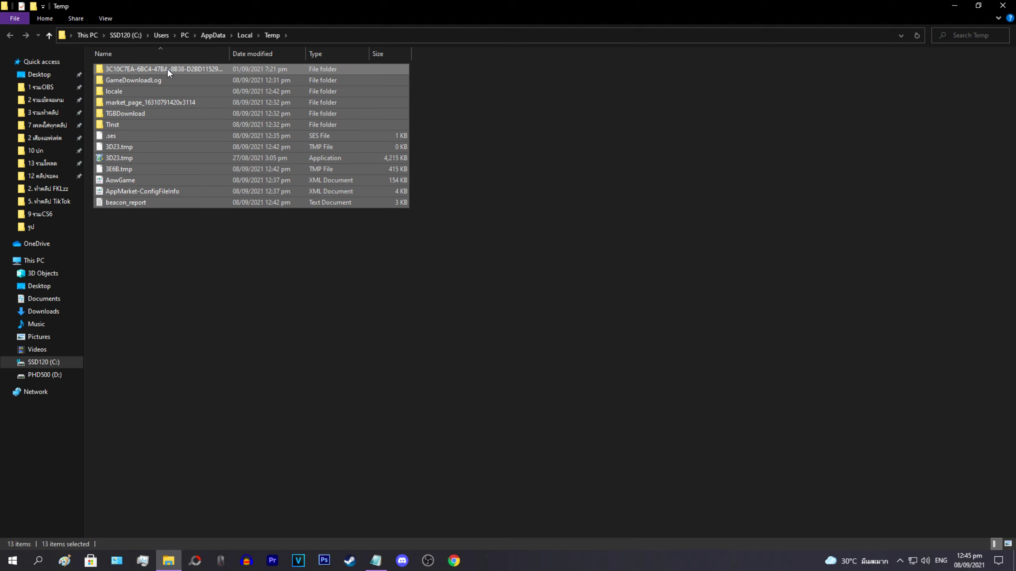
right_click(167, 68)
left_click(210, 254)
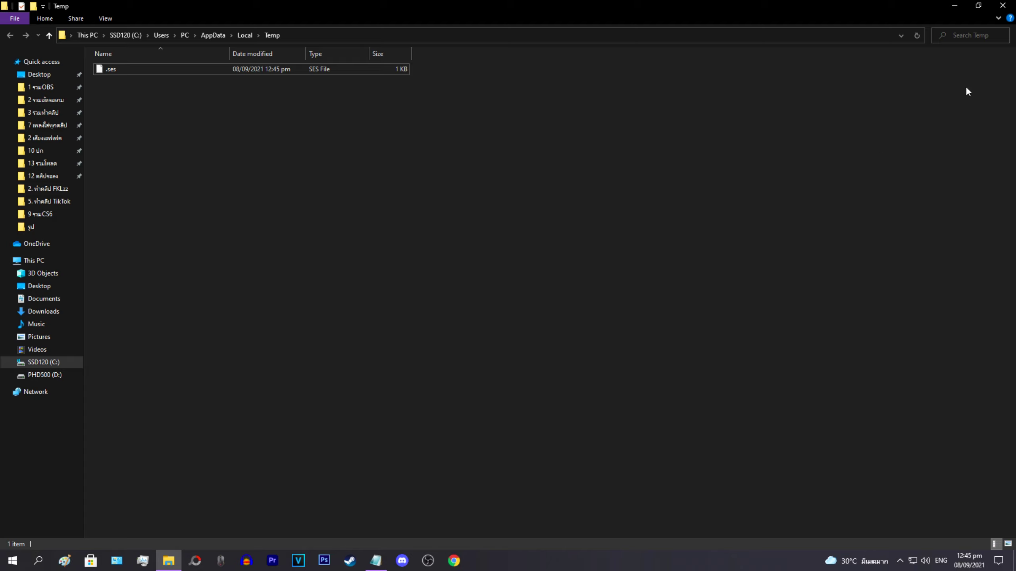
left_click(1002, 6)
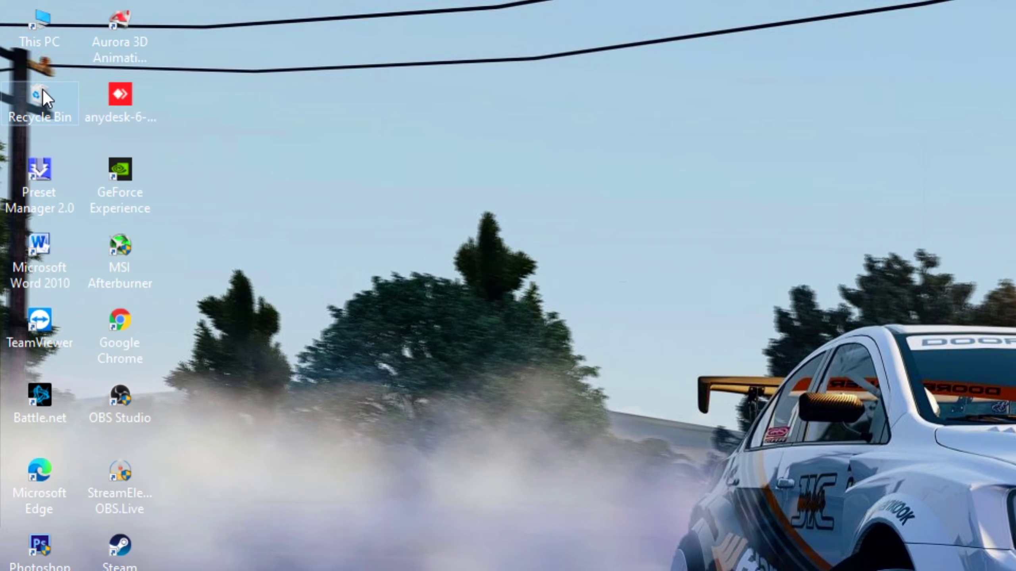
Step: Empty the Recycle Bin permanently, granting administrator permission for all current items
right_click(42, 90)
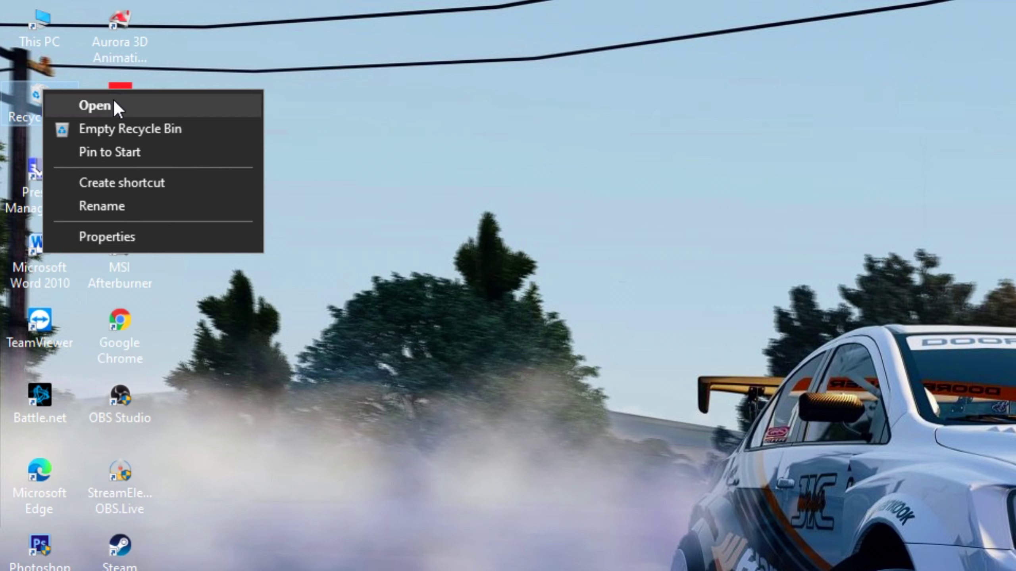
left_click(127, 133)
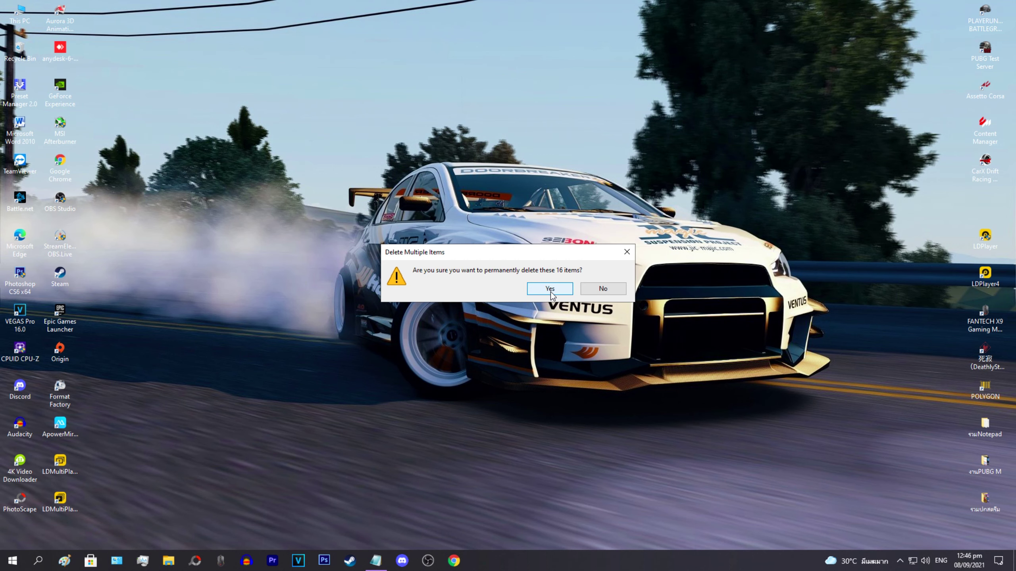
left_click(550, 289)
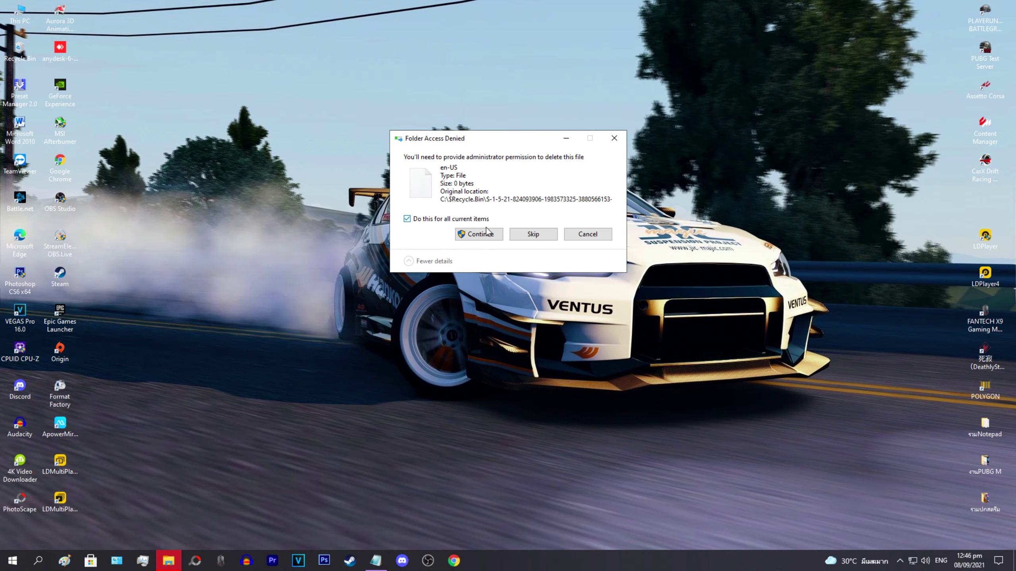
left_click(486, 237)
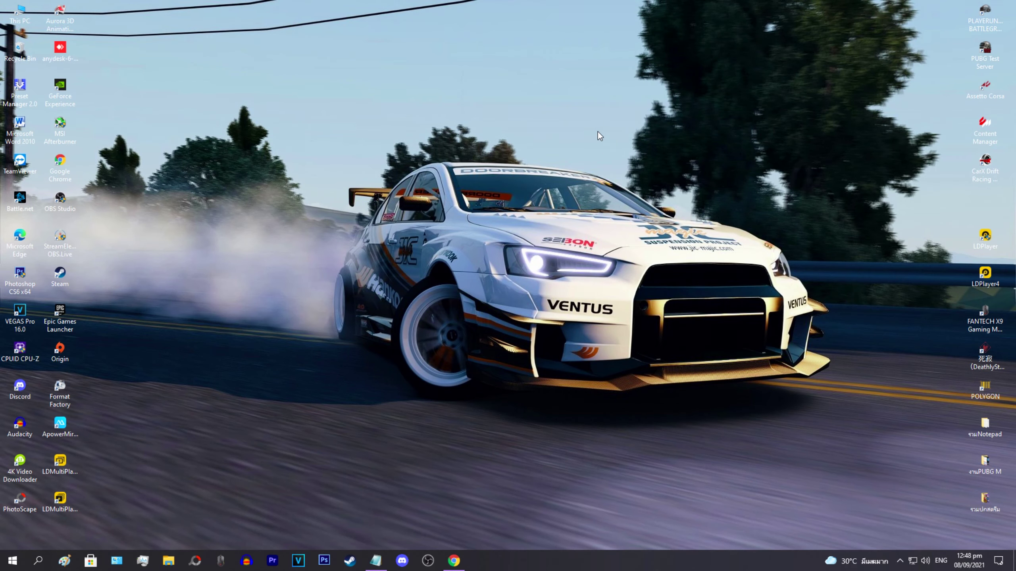
Step: Switch to Chrome, open the Gameloop 3.2 download page on gameloop.mobi and download the China/Chinese version
left_click(454, 561)
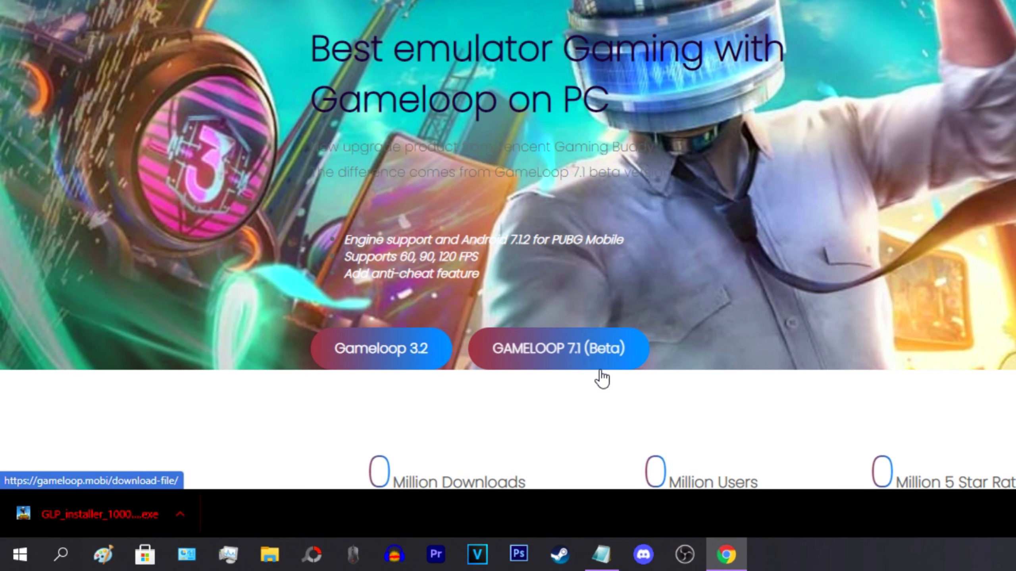
scroll(627, 367, "down", 3)
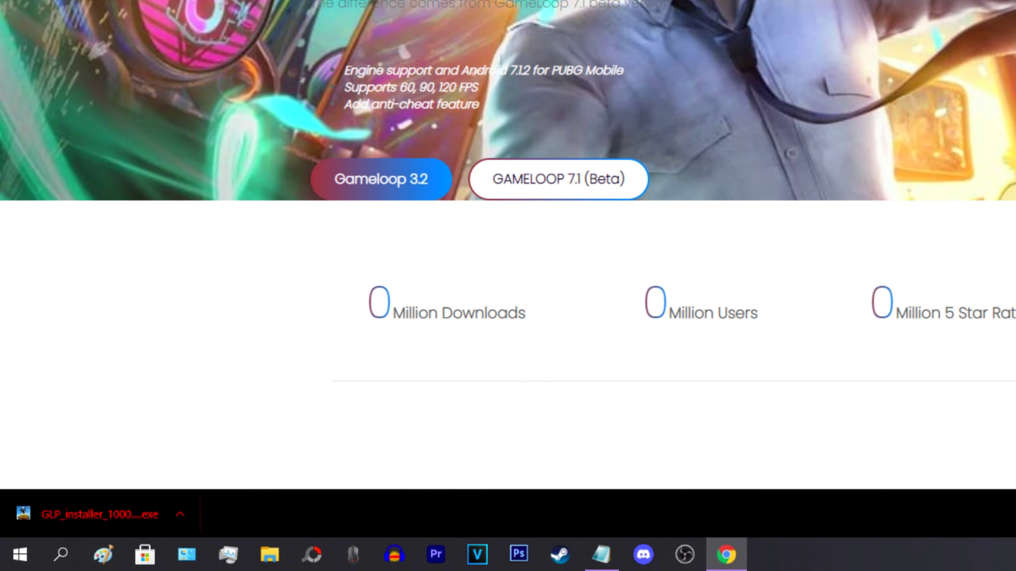
left_click(393, 193)
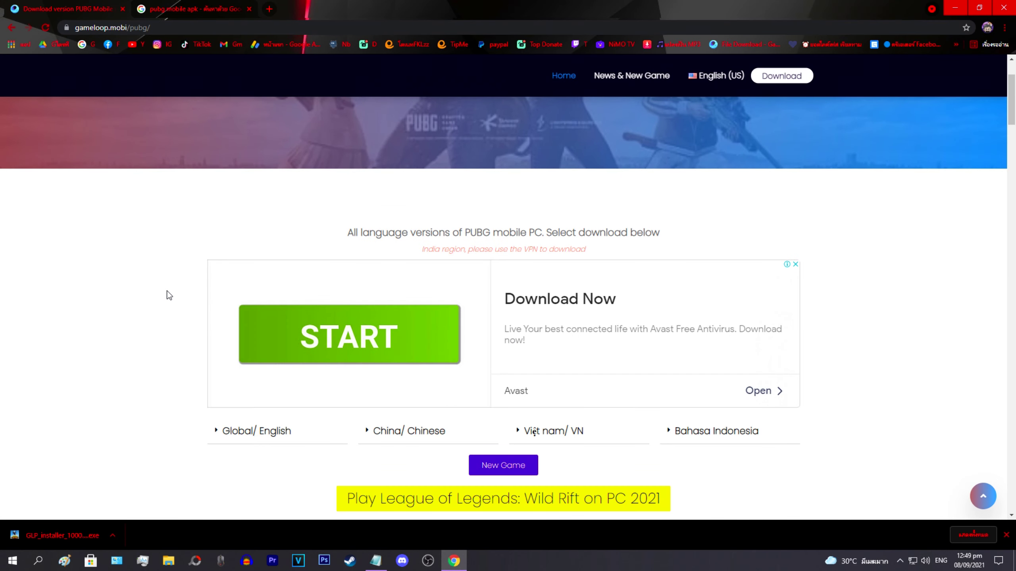
scroll(169, 295, "down", 2)
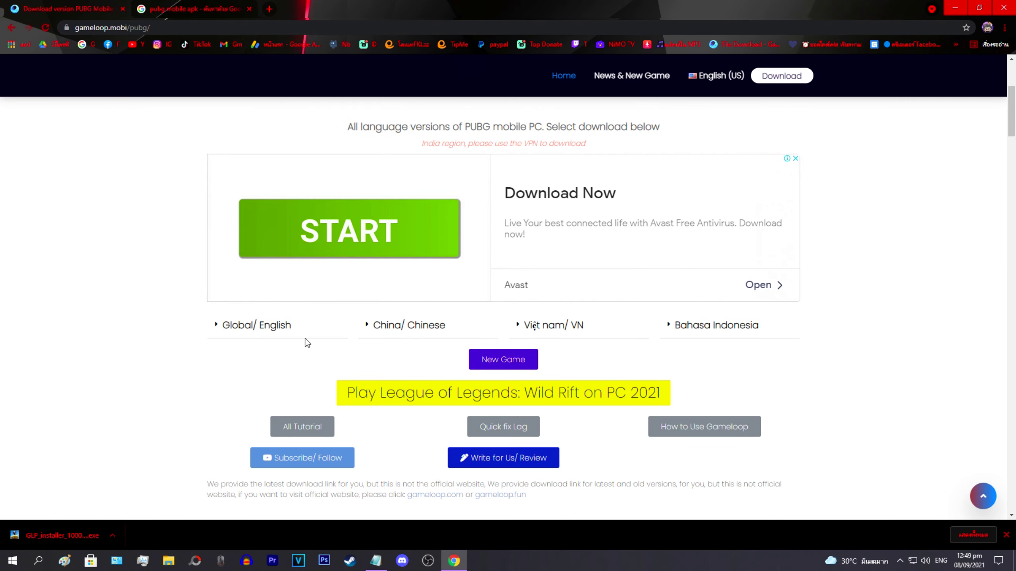
left_click(369, 327)
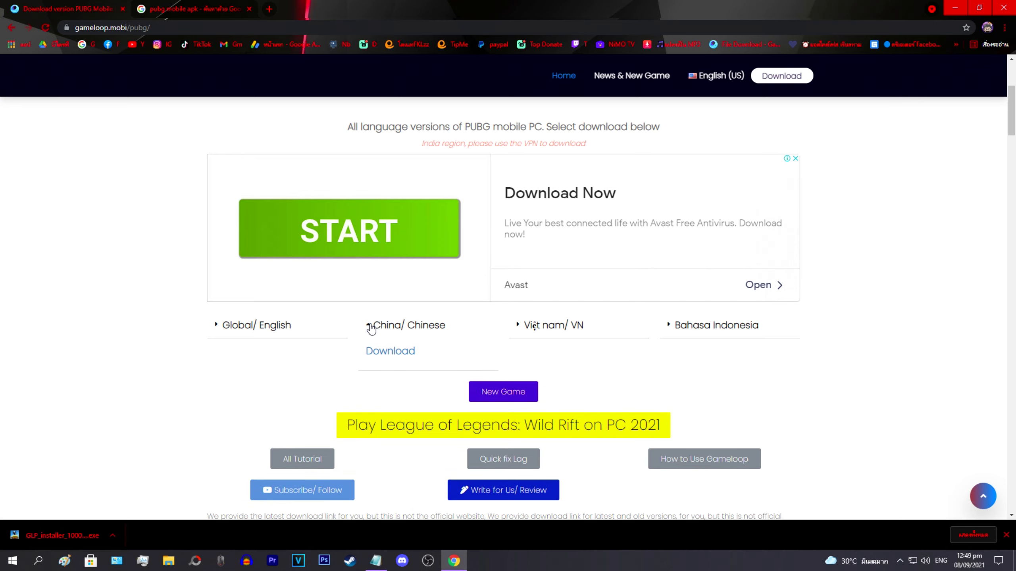
left_click(400, 352)
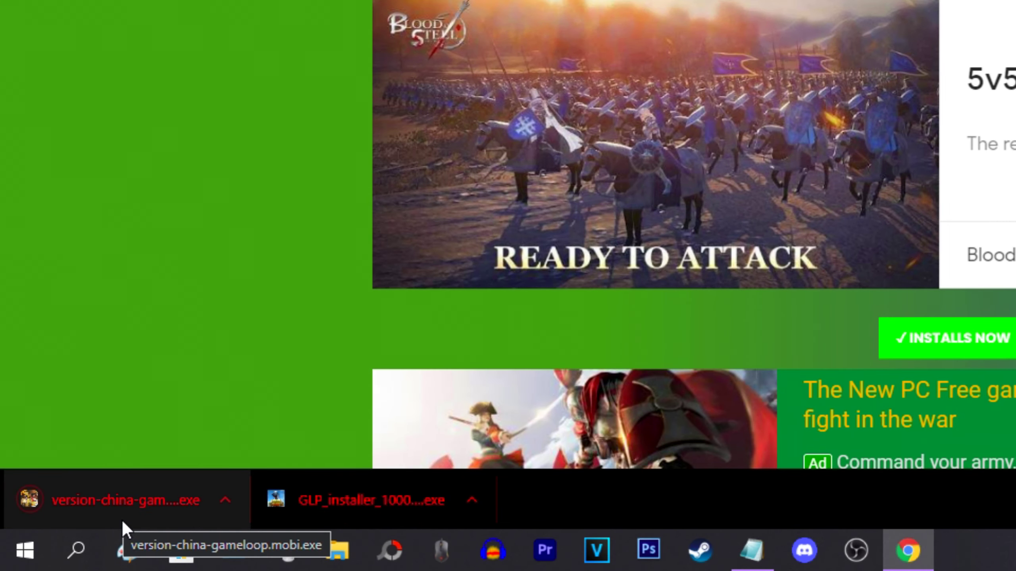
Step: Run the downloaded version-china-gameloop.mobi.exe installer, allow it to make changes and minimize the browser
left_click(226, 505)
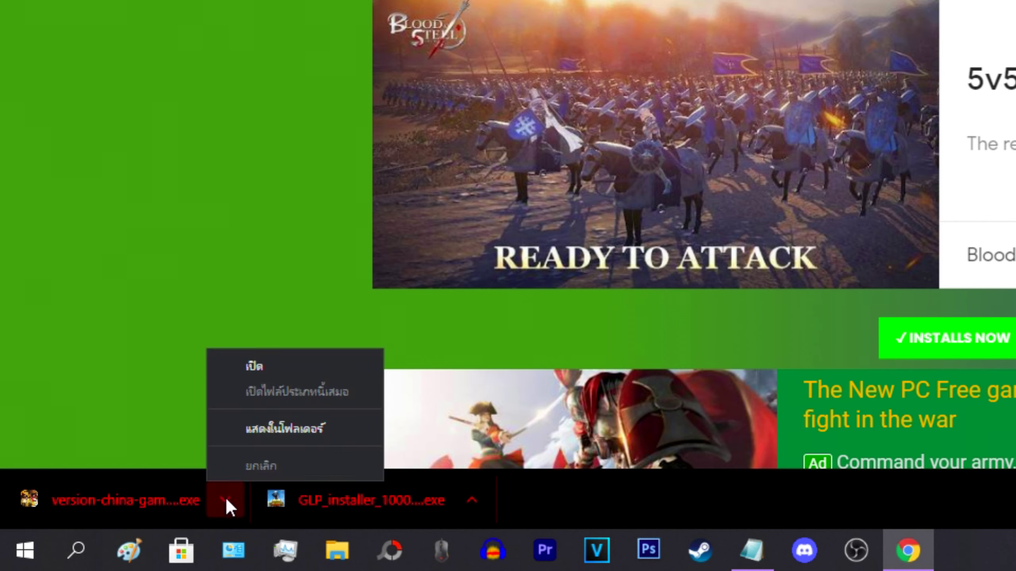
left_click(267, 366)
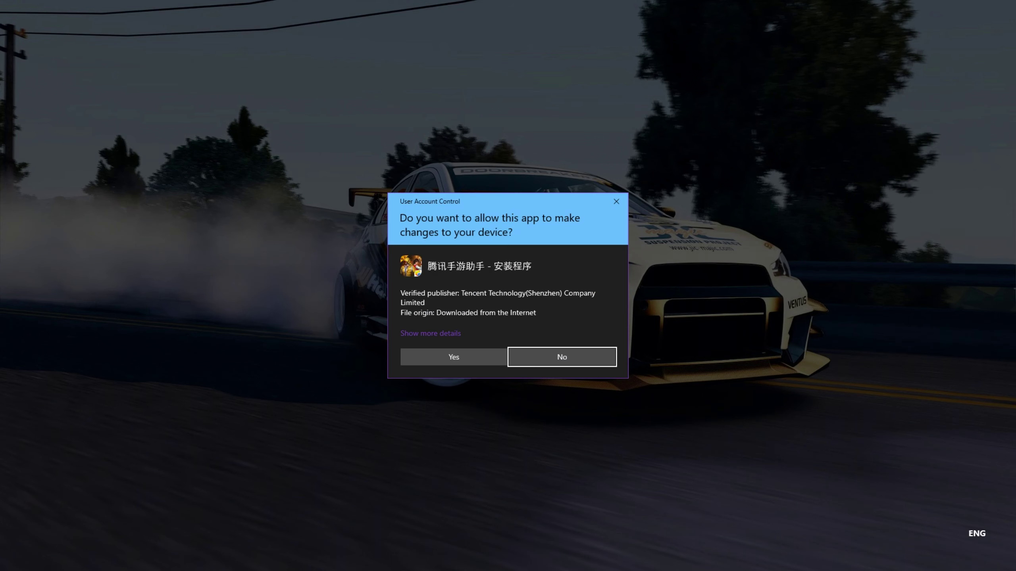
left_click(454, 356)
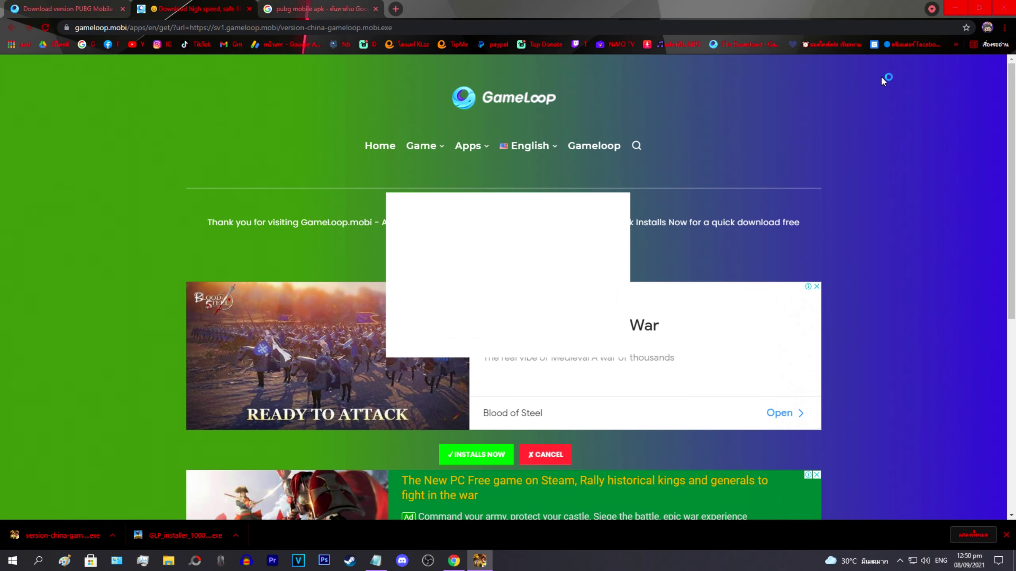
left_click(956, 9)
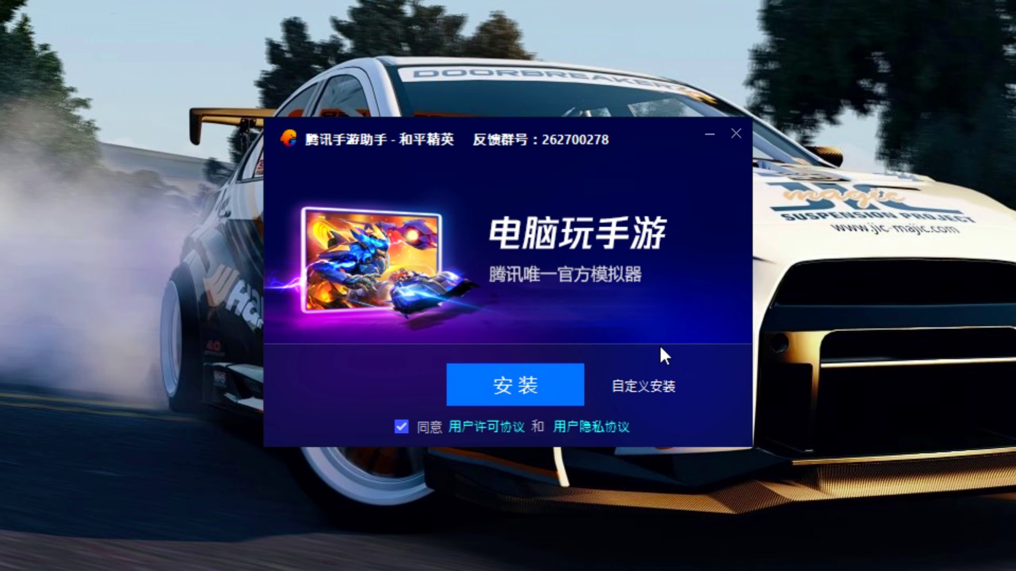
Step: Set the custom install location to C:\TxGameAssistant on the SSD120 (C:) drive, install the emulator and launch it
left_click(658, 390)
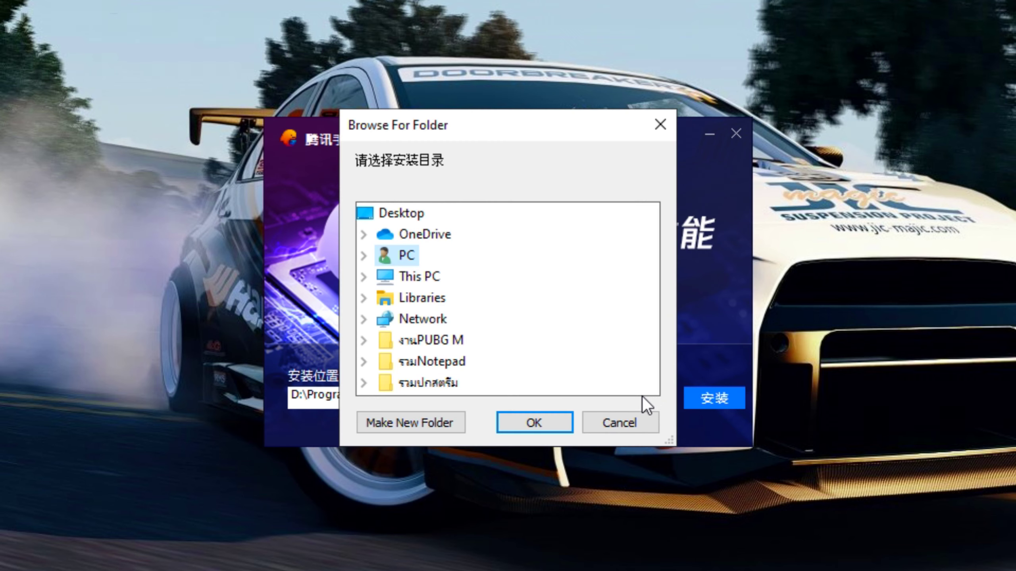
double_click(479, 276)
scroll(517, 279, "down", 1)
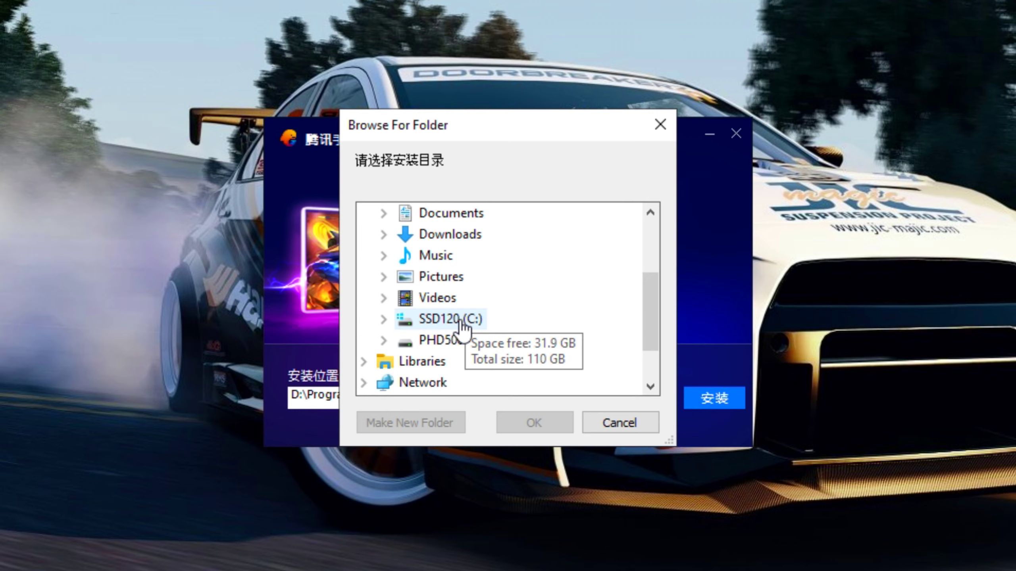
double_click(461, 320)
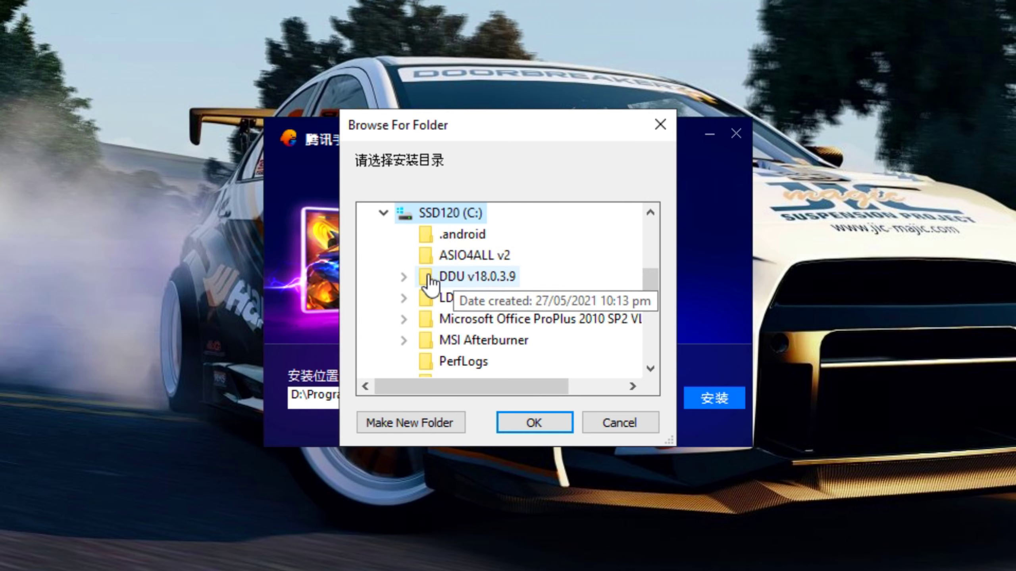
left_click(547, 424)
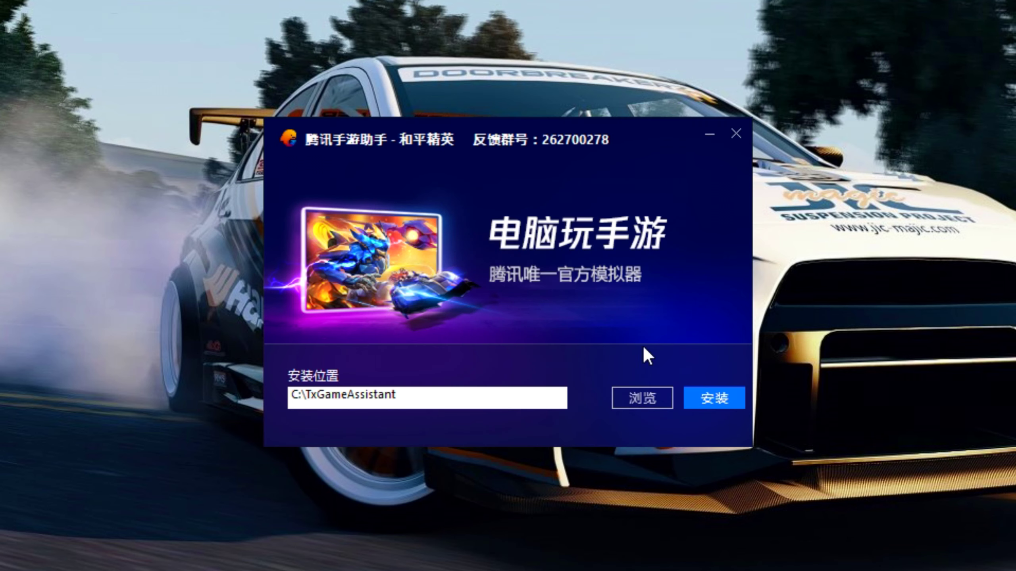
left_click(719, 400)
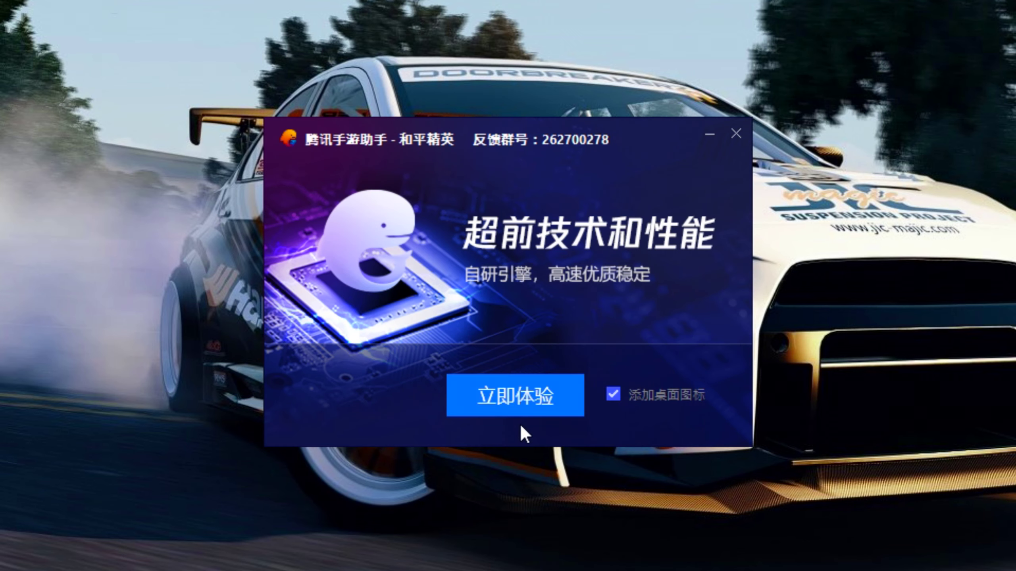
left_click(522, 406)
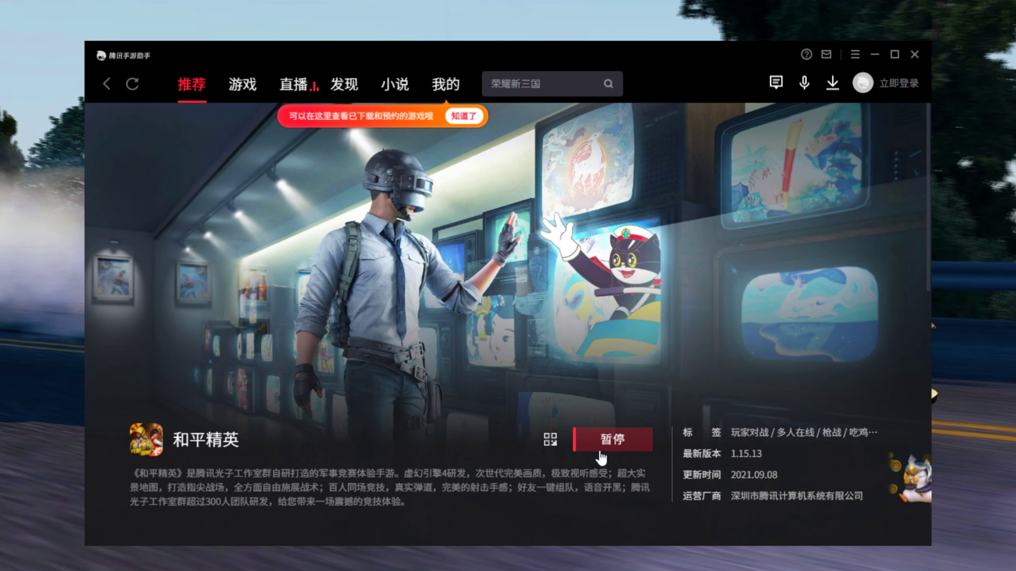
Step: Pause the automatic 和平精英 download and delete it from the download manager
left_click(606, 442)
left_click(619, 441)
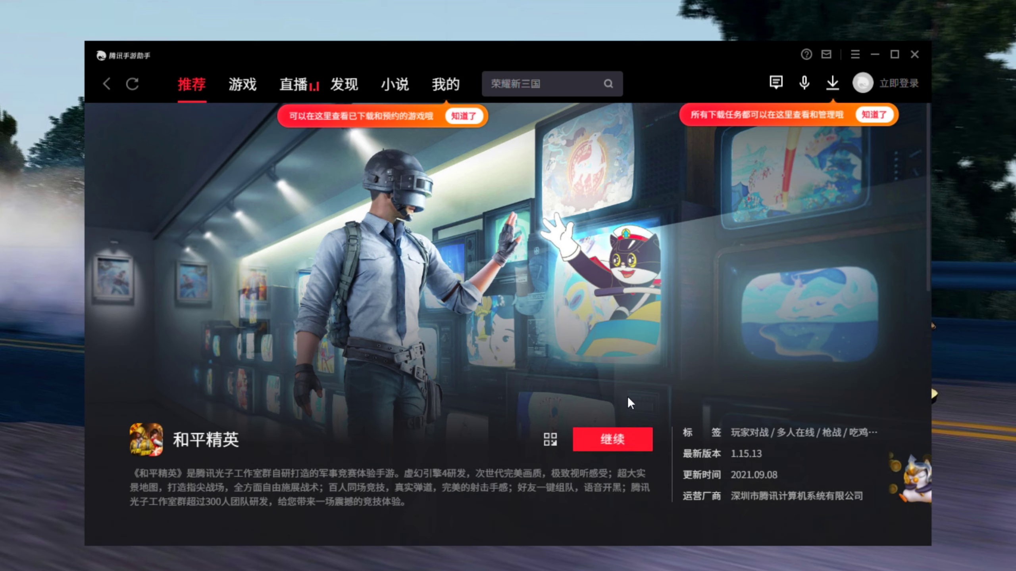
left_click(832, 84)
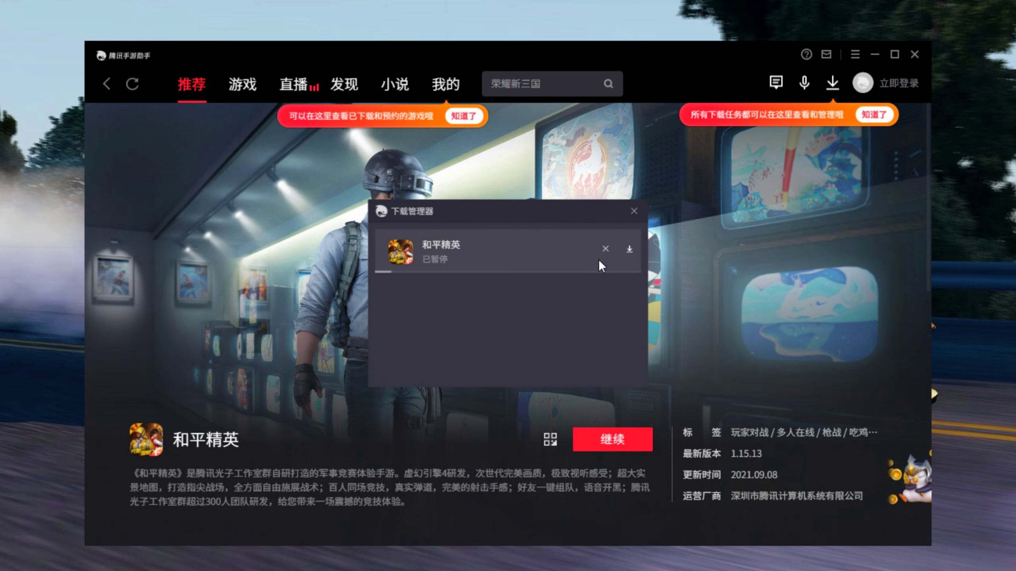
left_click(605, 248)
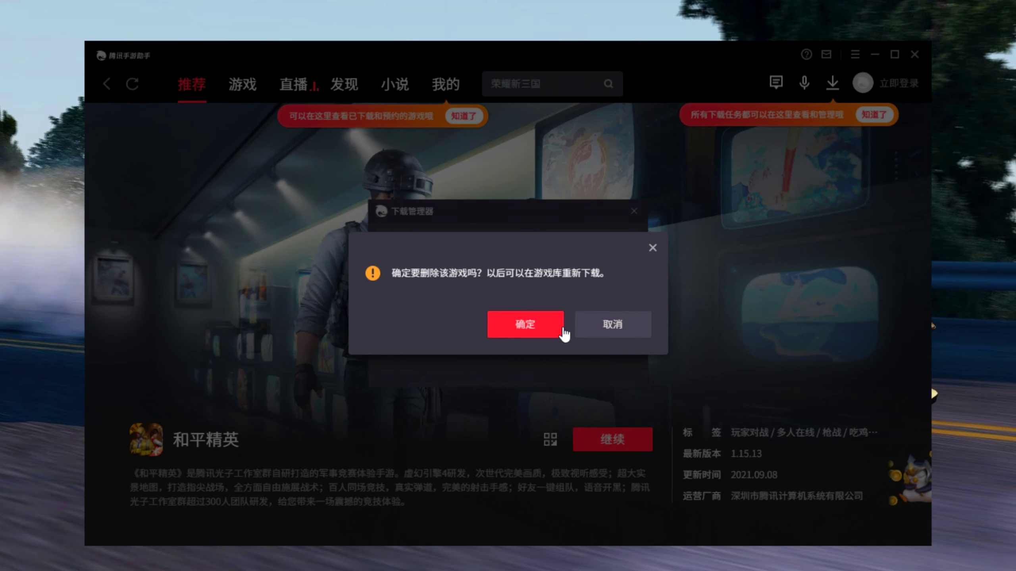
left_click(554, 332)
left_click(633, 211)
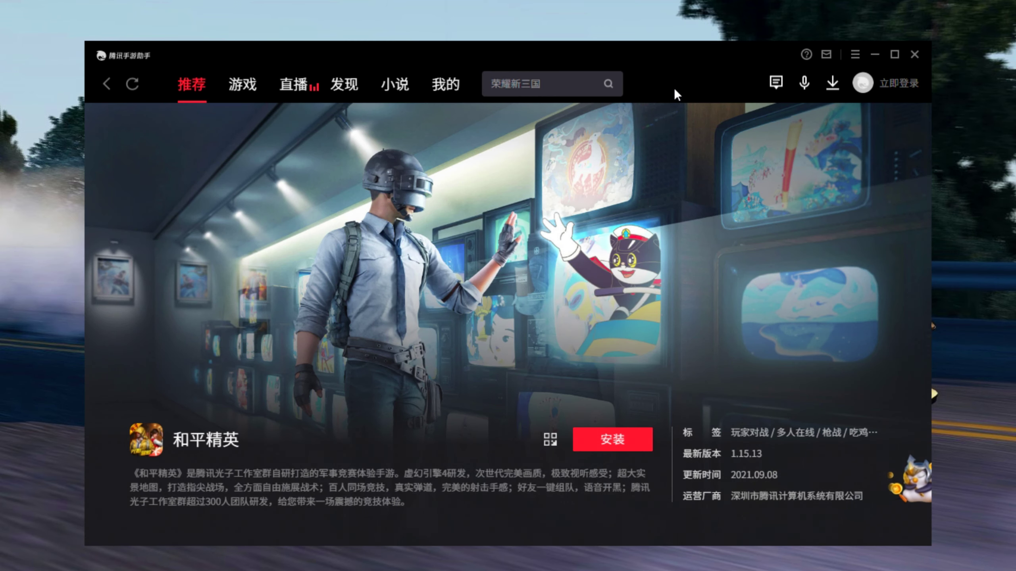
Step: Open the 我的 page and search the emulator's game store for "pubg mobile"
left_click(456, 87)
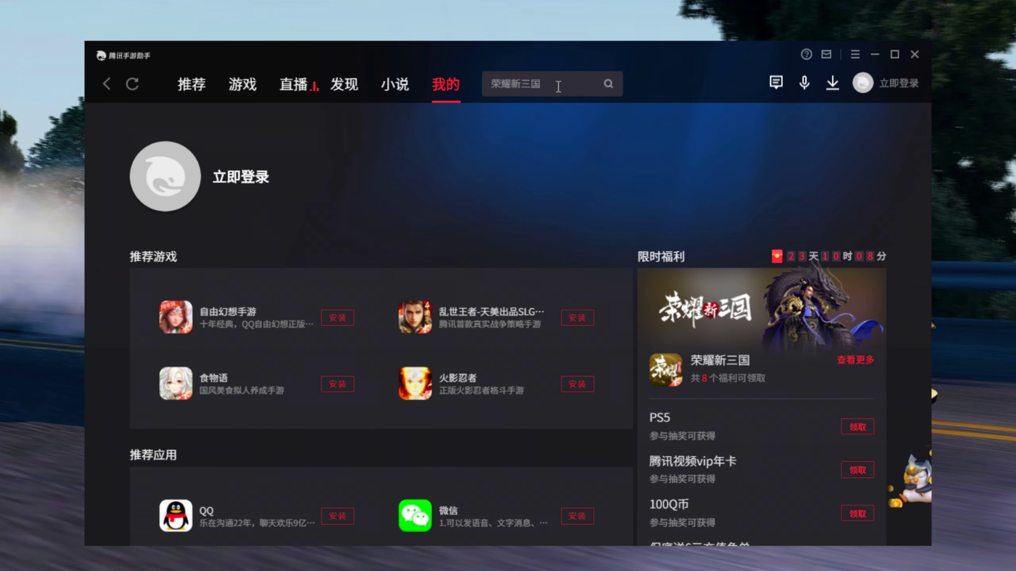
left_click(558, 86)
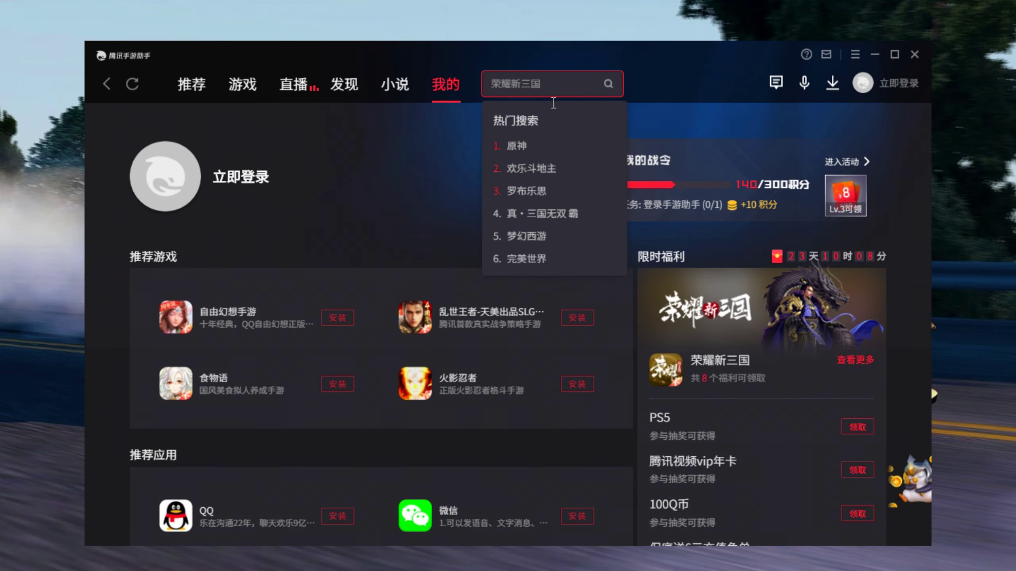
type("pubg mobi")
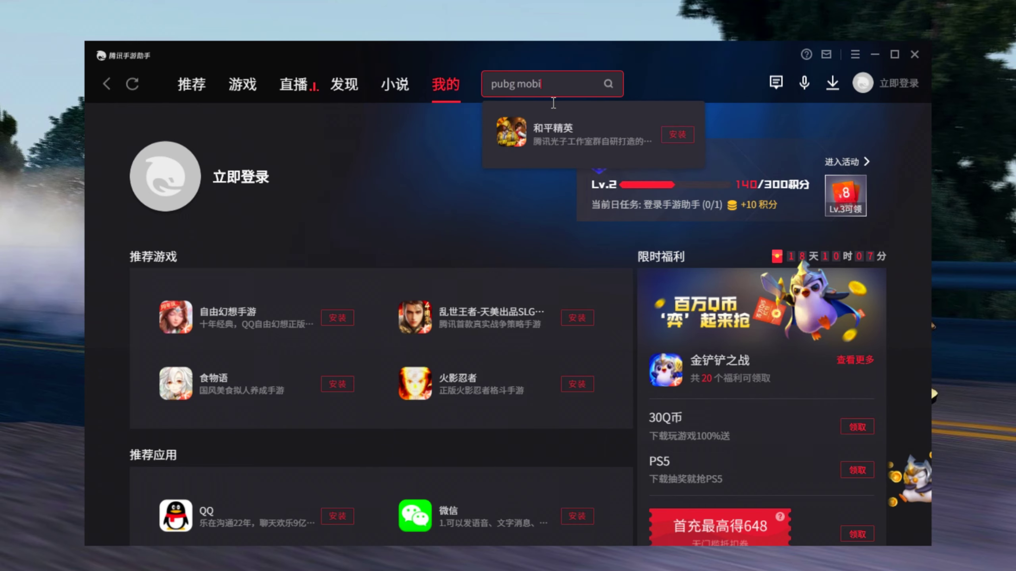
type("le")
key("Return")
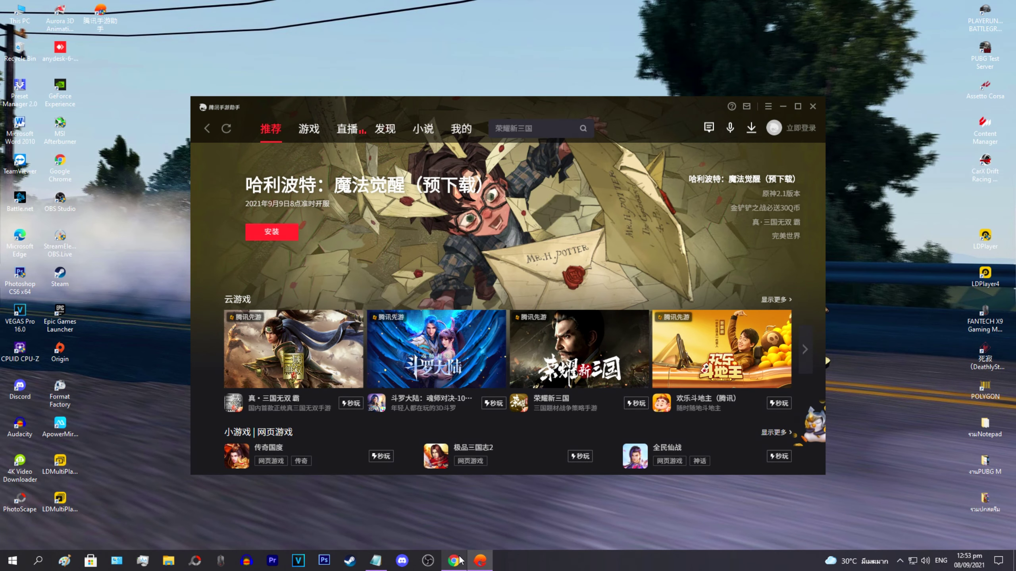
Step: Switch to Chrome, open the Uptodown result for PUBG MOBILE and download the latest version 1.5.0 APK
left_click(460, 560)
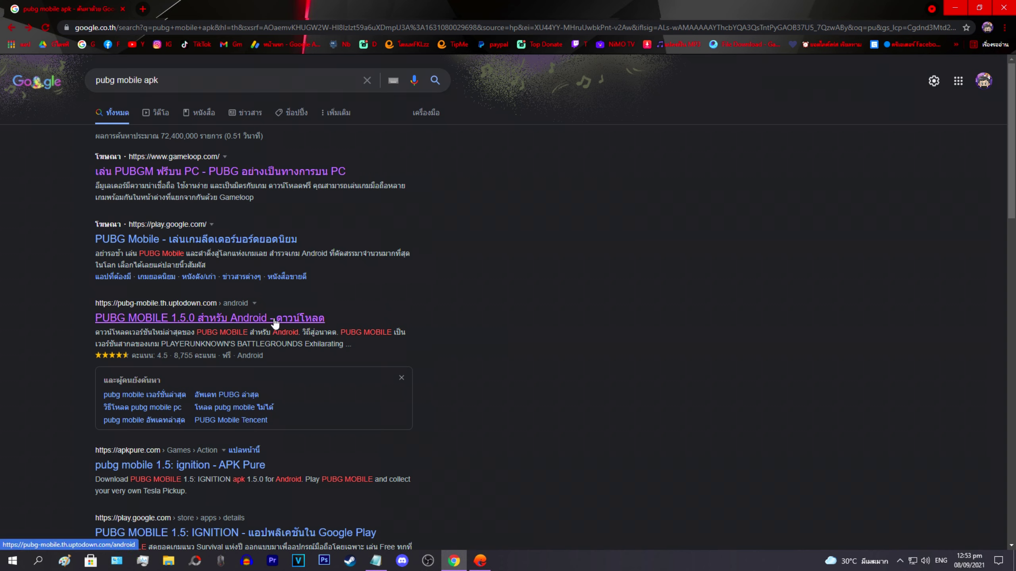
left_click(236, 320)
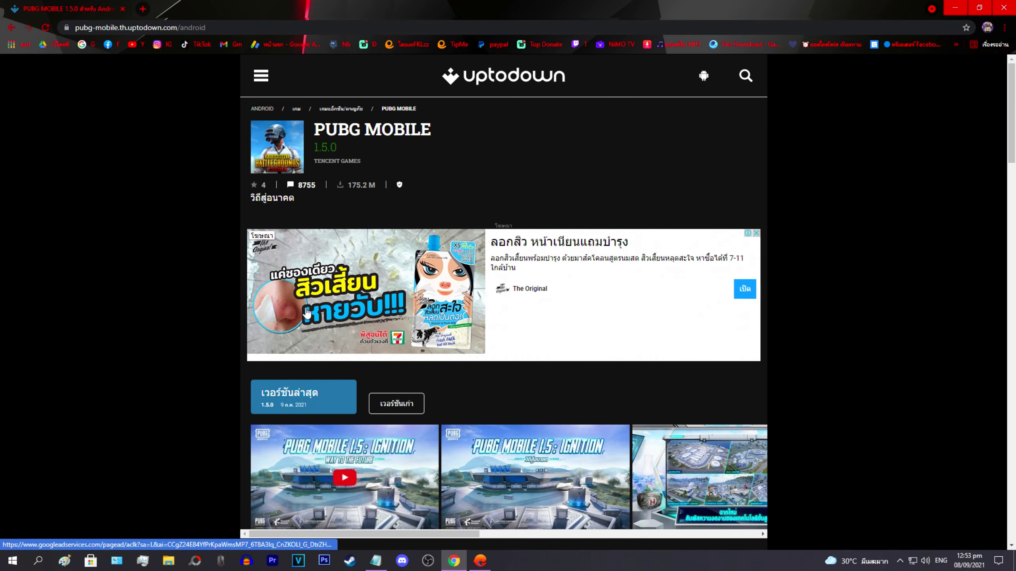
left_click(302, 405)
left_click(302, 390)
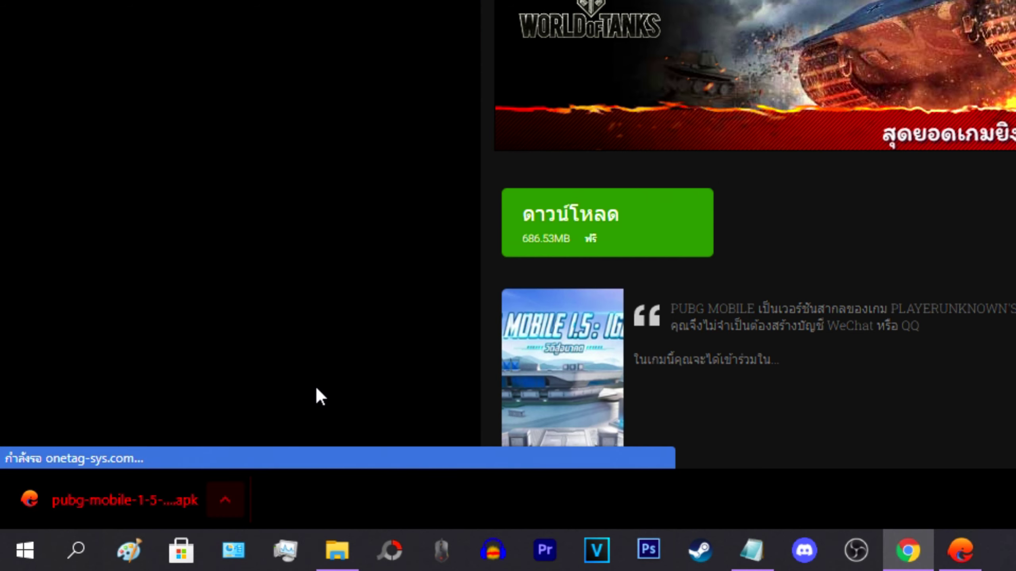
Step: Show the downloaded PUBG Mobile APK in its folder, minimize that folder window and close the browser
left_click(229, 499)
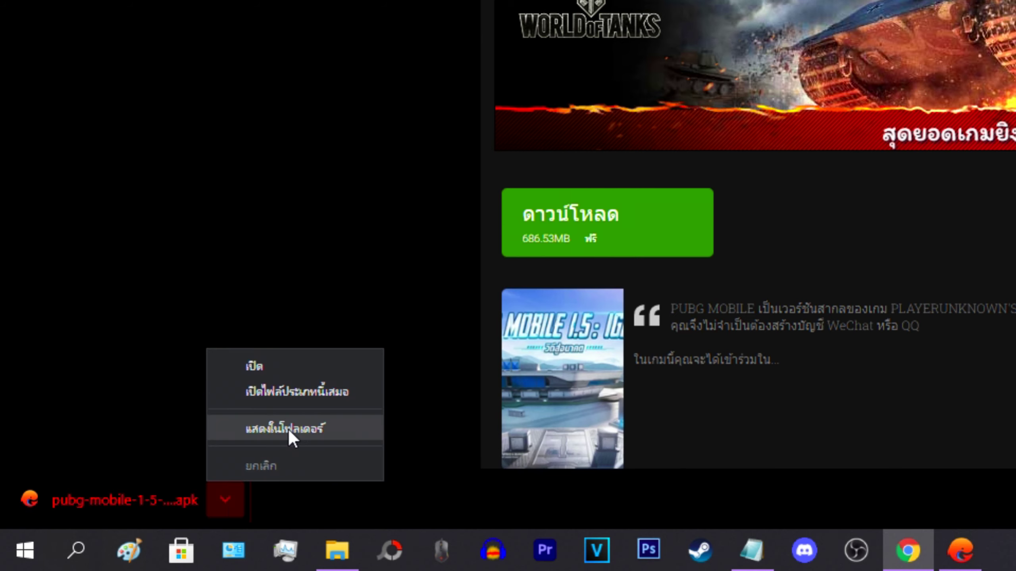
left_click(300, 430)
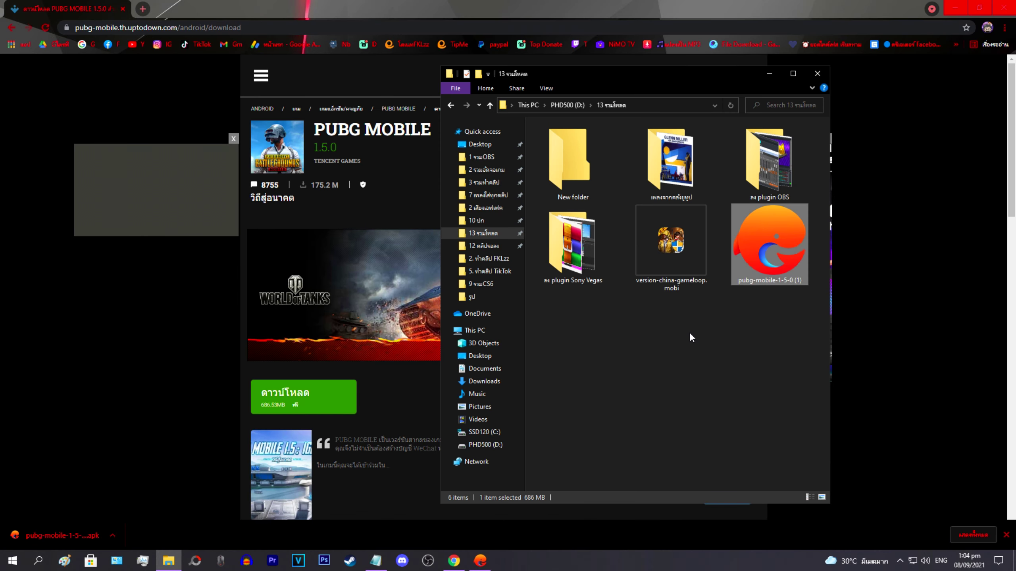
left_click(768, 75)
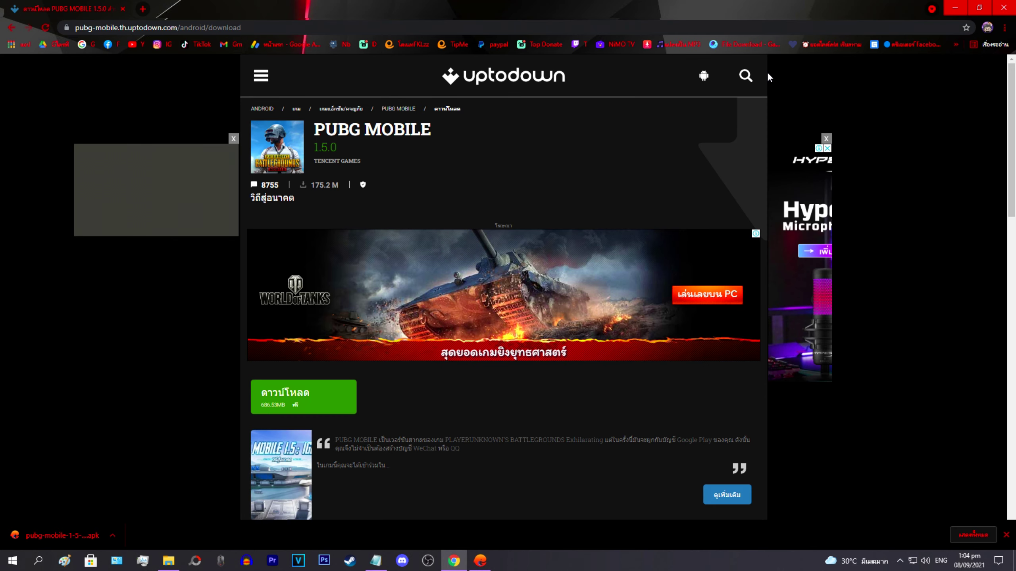
left_click(1013, 7)
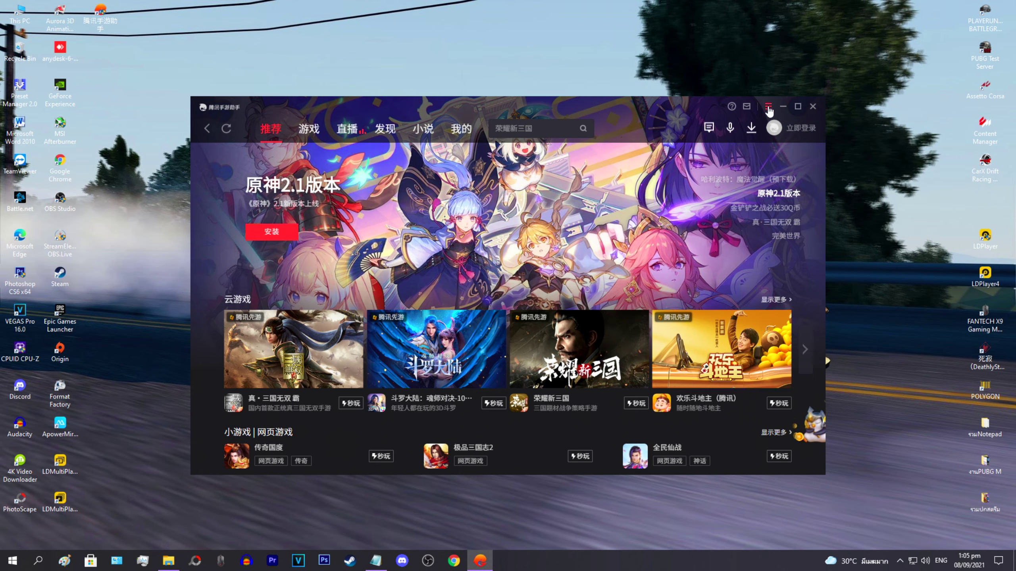
Step: Install the local APK pubg-mobile-1-5-0 (1) from the 13 รวมโหลด folder in the emulator and check the download manager
left_click(768, 109)
left_click(750, 144)
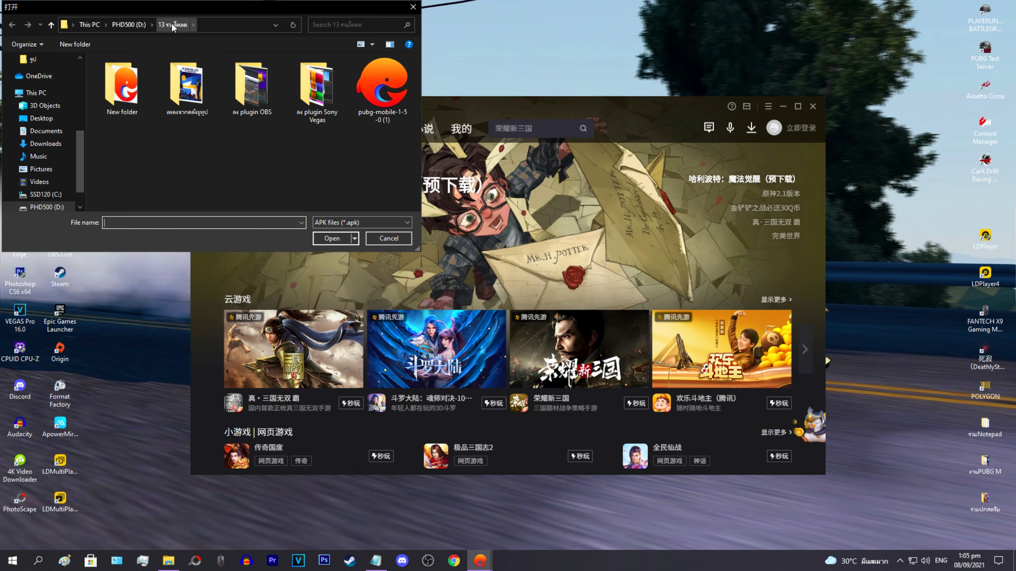
left_click(381, 104)
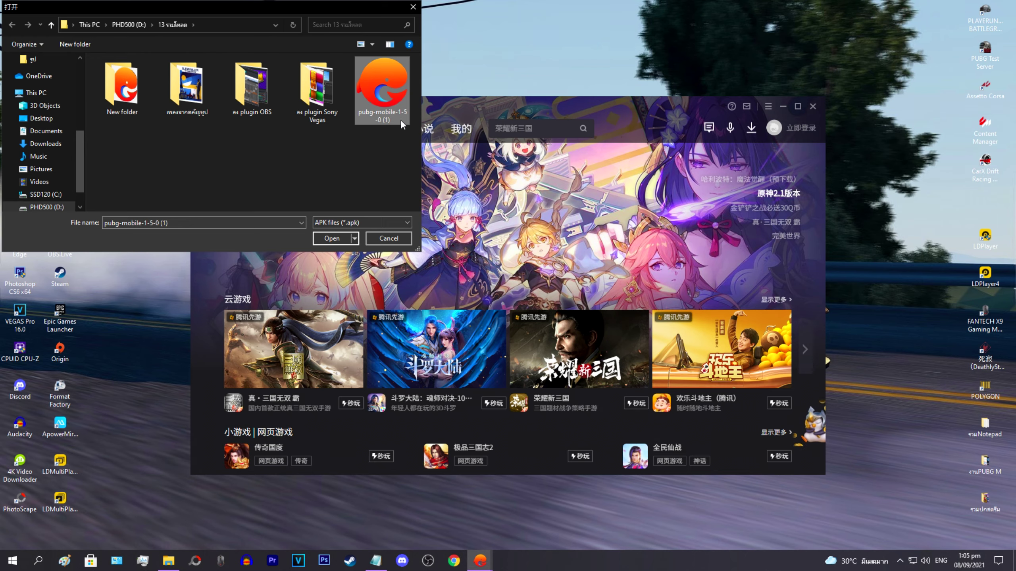
left_click(338, 243)
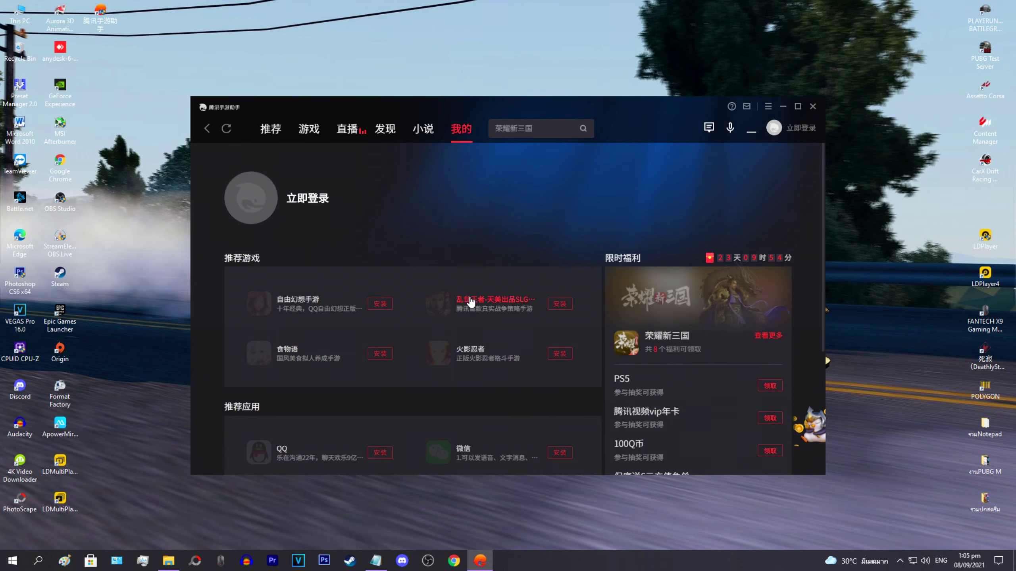
left_click(752, 130)
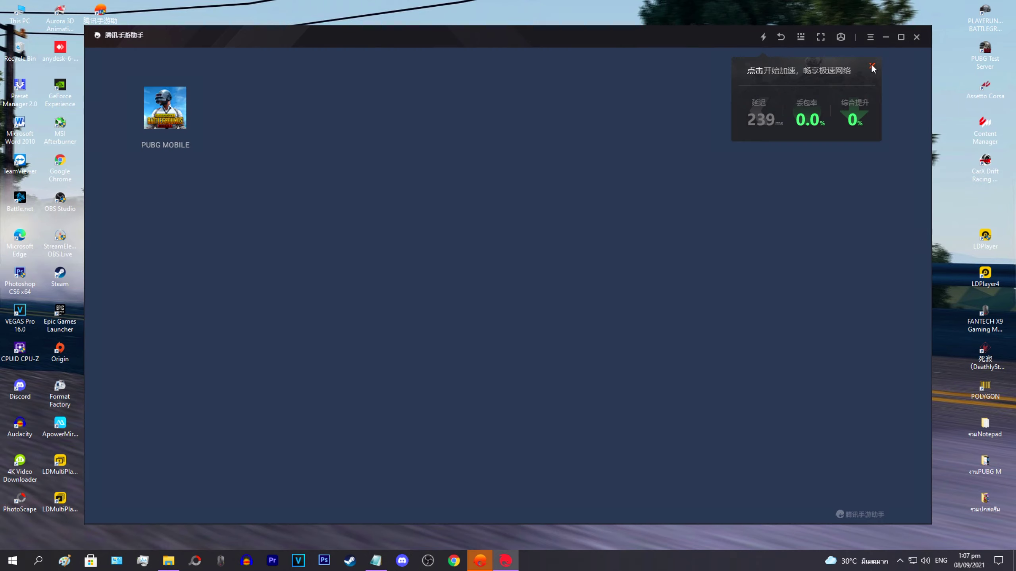
Step: Dismiss the network acceleration popup, set the game's picture quality to 高清 1080P, save it and restart the game
left_click(871, 65)
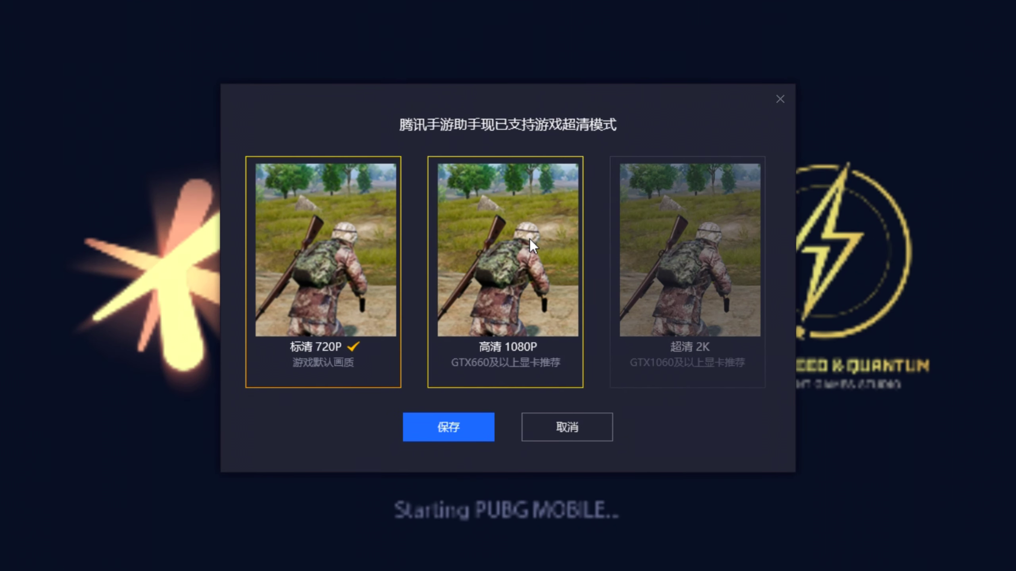
left_click(530, 239)
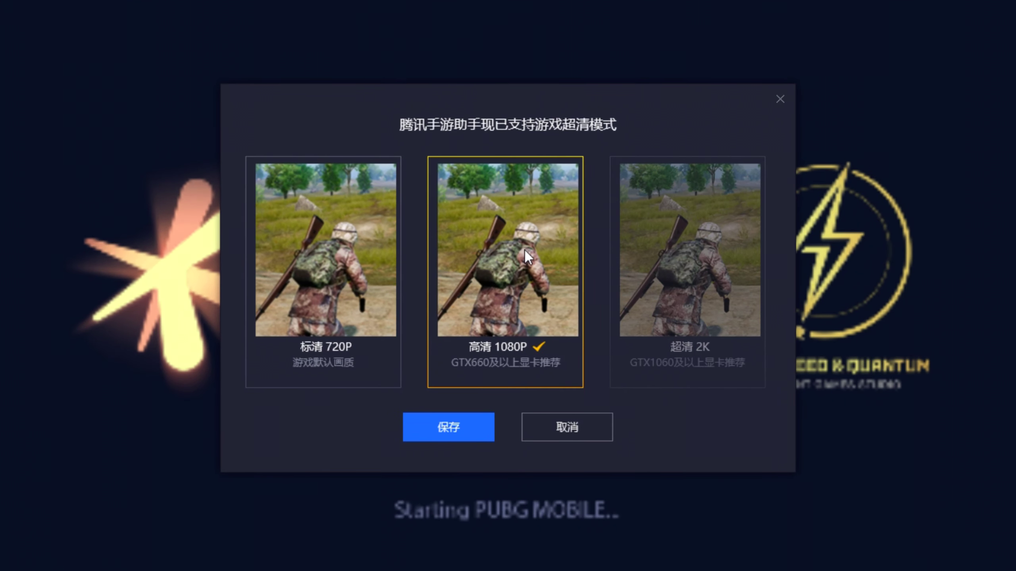
left_click(461, 436)
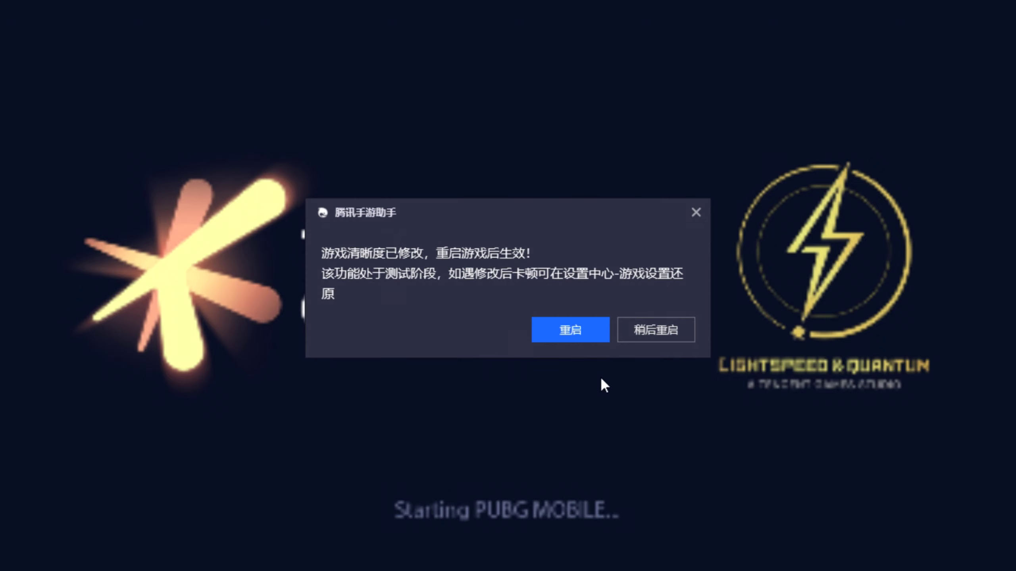
left_click(579, 329)
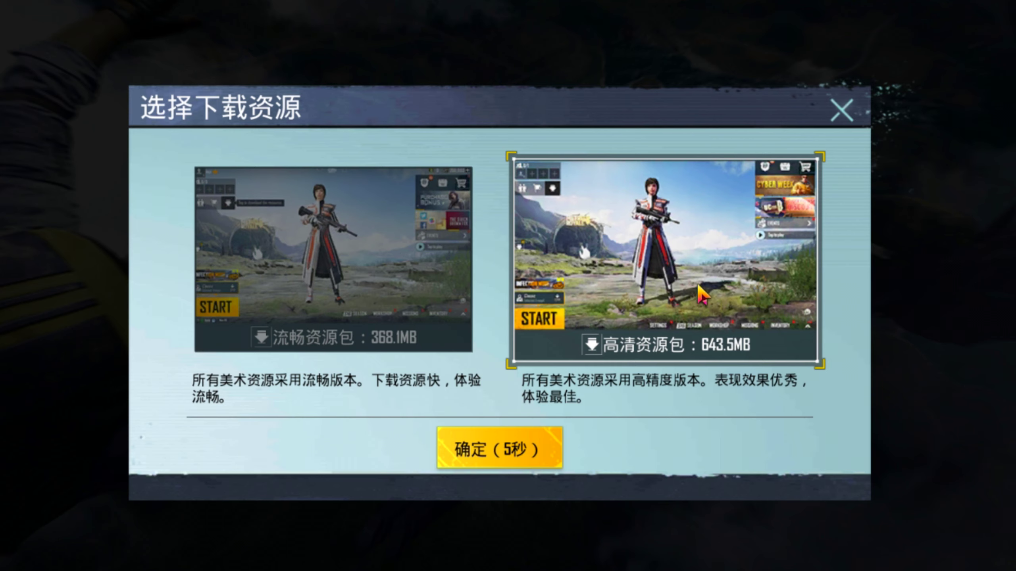
Step: Download the 高清资源包 (643.5MB) HD resource pack in PUBG Mobile and acknowledge the completed update
left_click(508, 460)
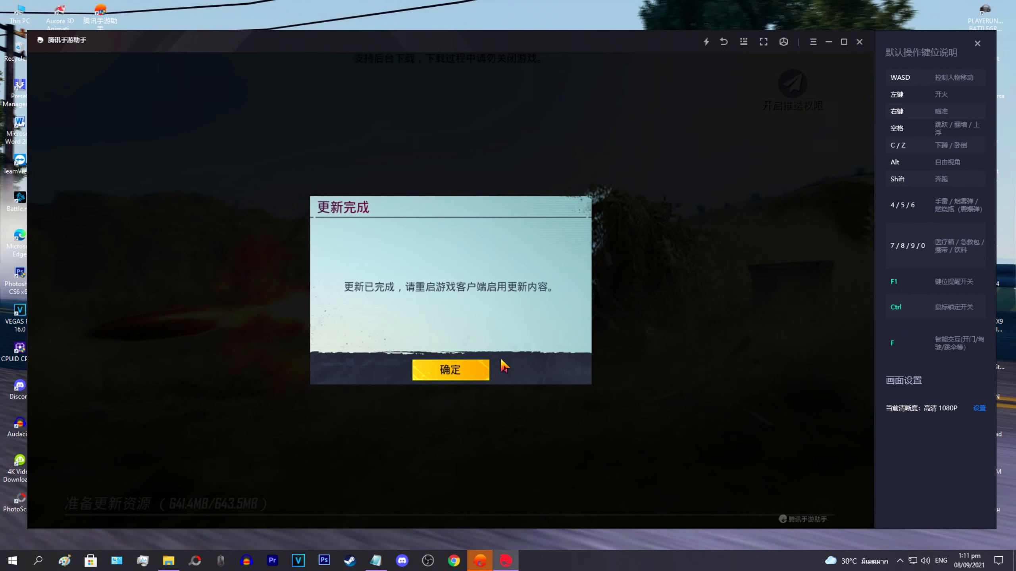
left_click(466, 375)
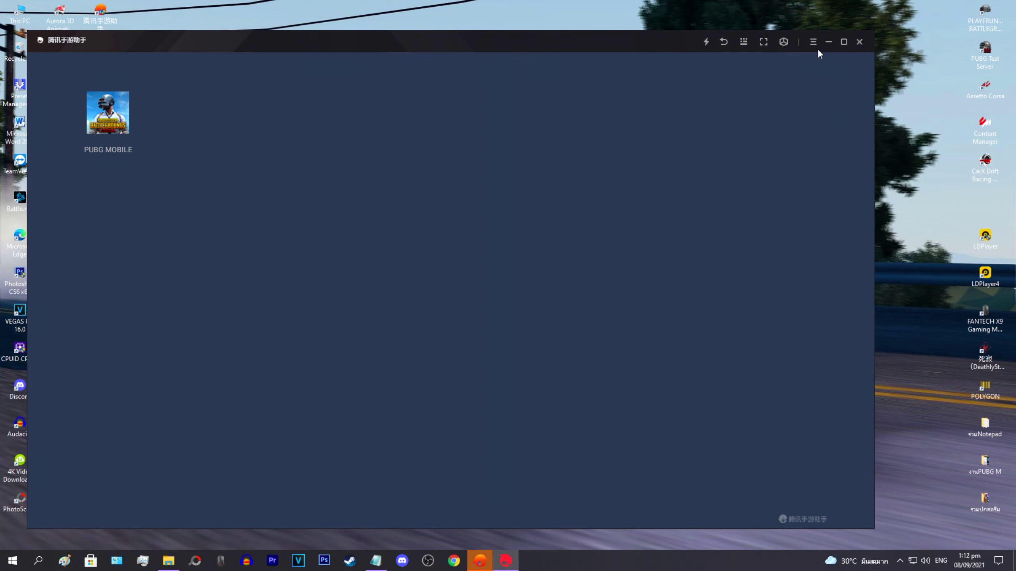
Step: Open the emulator's 设置中心, disable 开机启动 and 窗口固定最佳比例, and leave the country/region on 中国
left_click(813, 42)
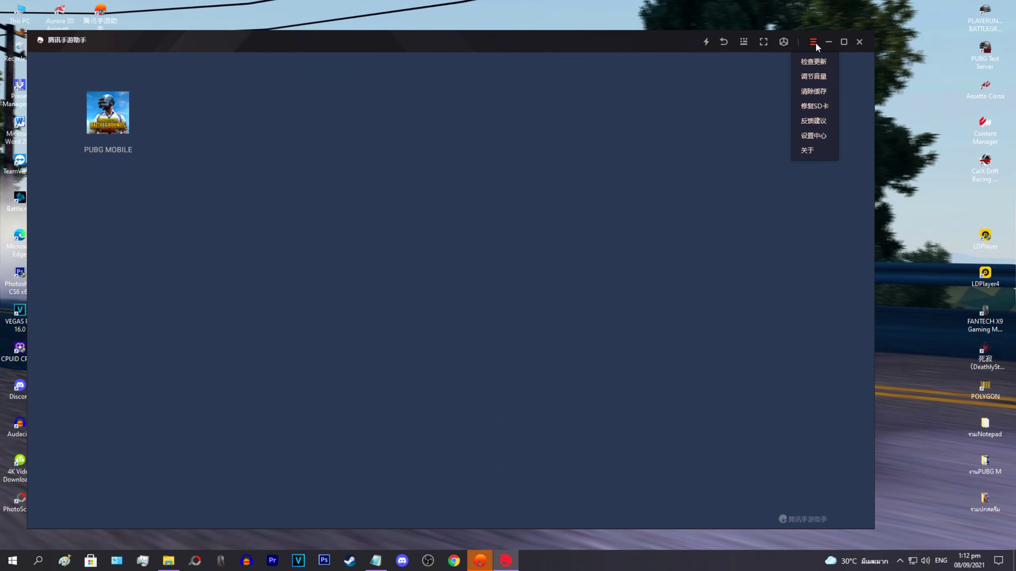
left_click(813, 136)
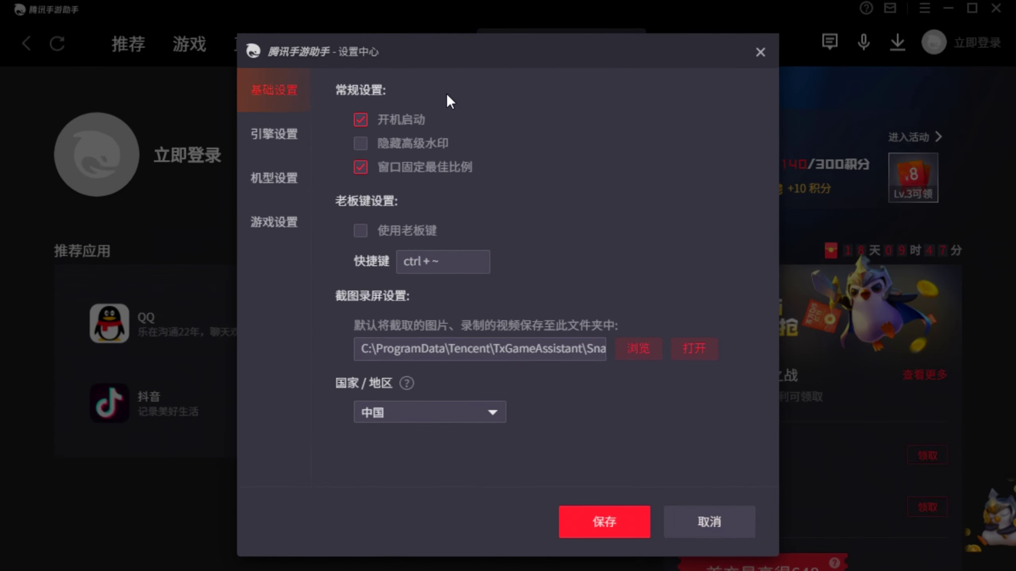
left_click(361, 119)
left_click(360, 167)
left_click(492, 416)
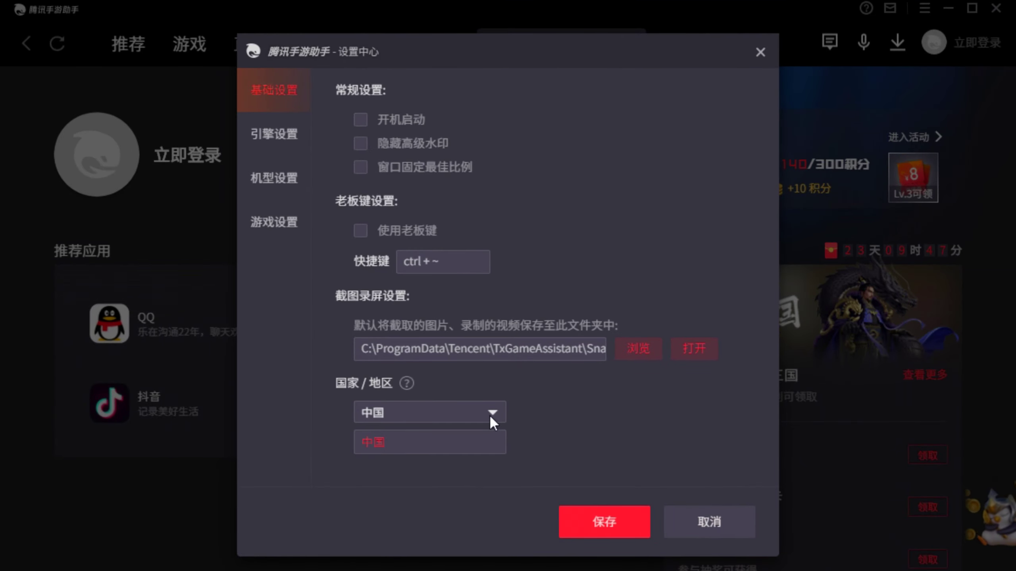
left_click(494, 413)
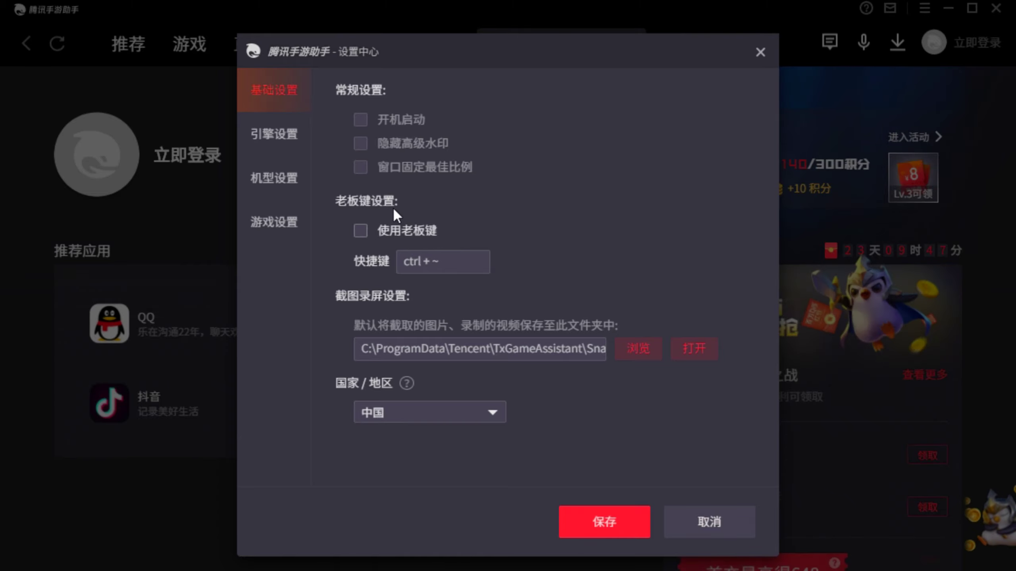
Step: In the 引擎设置 page, set the rendering mode to OpenGL+ and anti-aliasing to 关闭
left_click(289, 138)
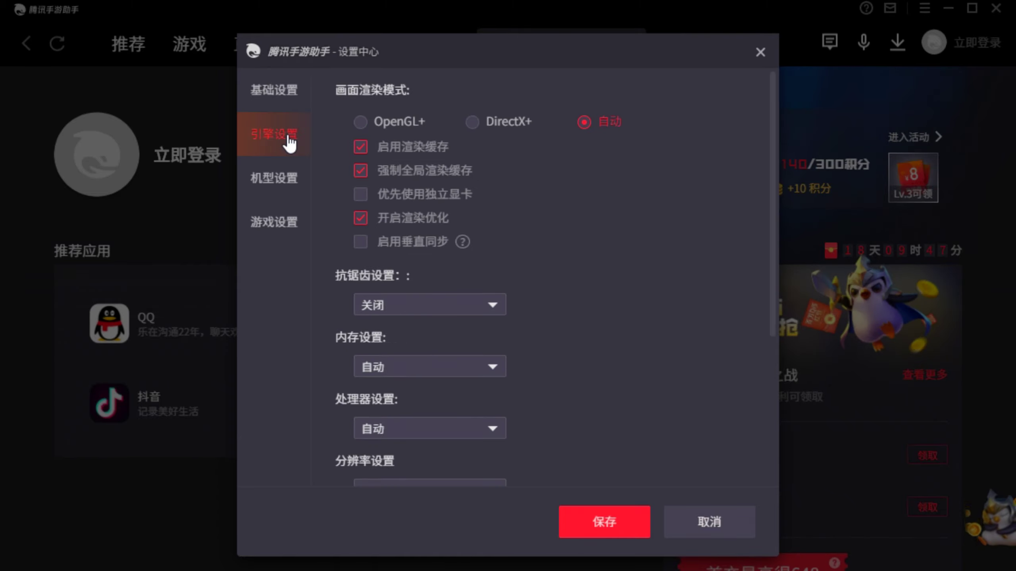
left_click(359, 121)
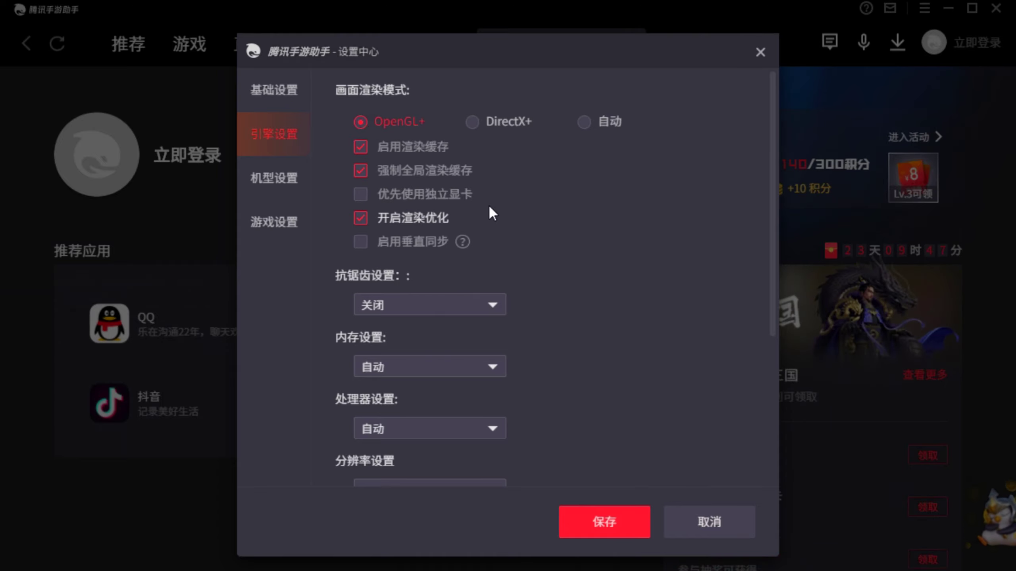
left_click(379, 305)
left_click(414, 317)
left_click(414, 317)
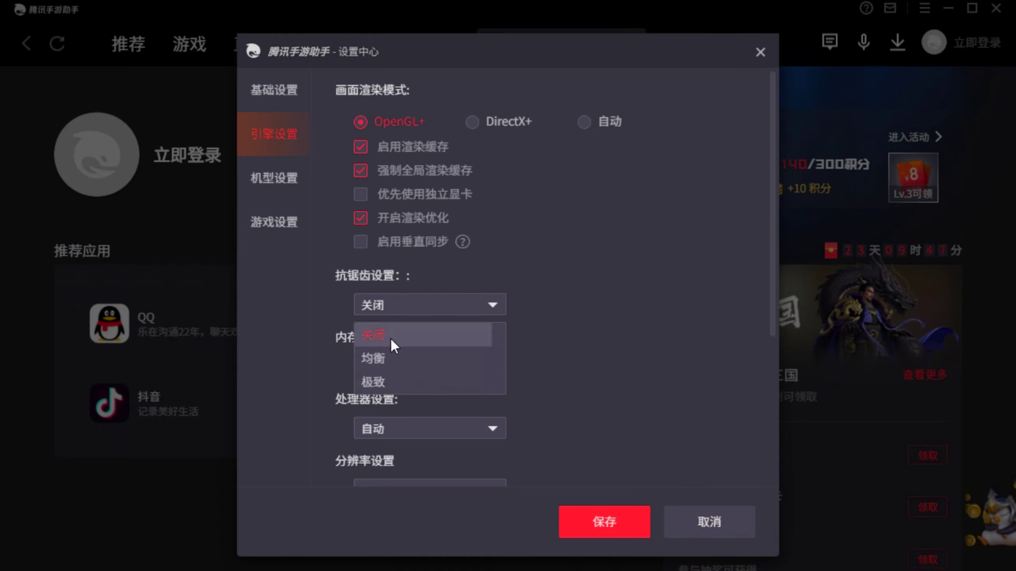
left_click(391, 337)
Step: Set the emulator's memory to 8192M and its processor count to 8
scroll(440, 321, "down", 2)
left_click(460, 283)
scroll(427, 344, "down", 1)
left_click(398, 384)
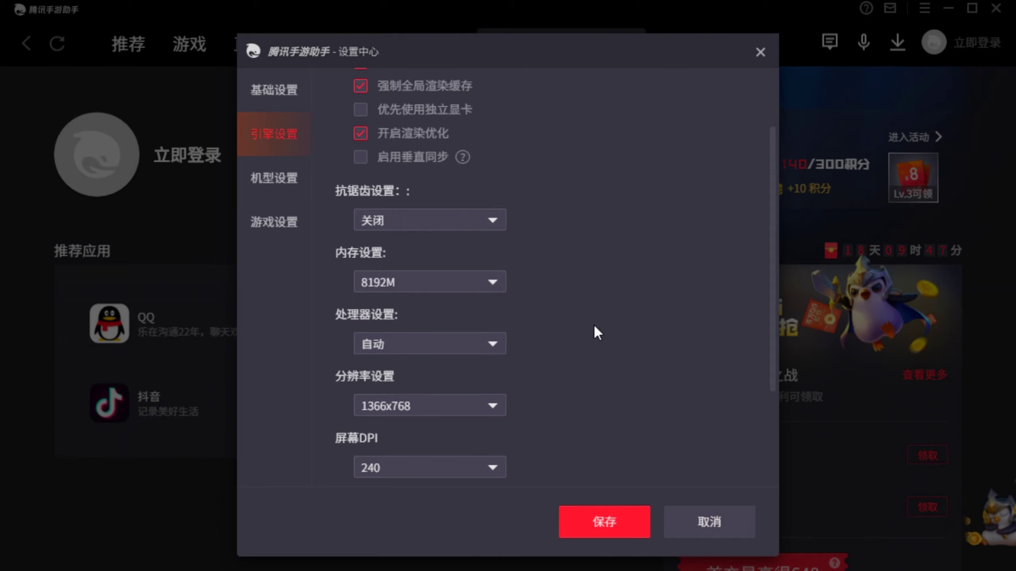
left_click(494, 344)
left_click(392, 444)
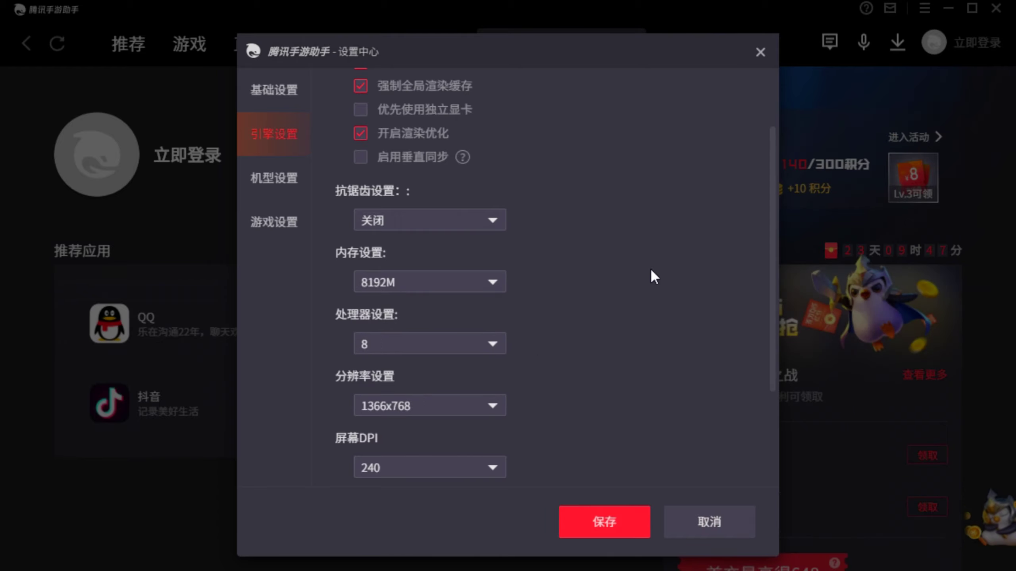
Step: Set the resolution to 1920x1080 and the screen DPI to 120, keeping the current recording device
scroll(651, 274, "down", 2)
left_click(494, 265)
scroll(460, 319, "down", 1)
left_click(416, 318)
left_click(495, 325)
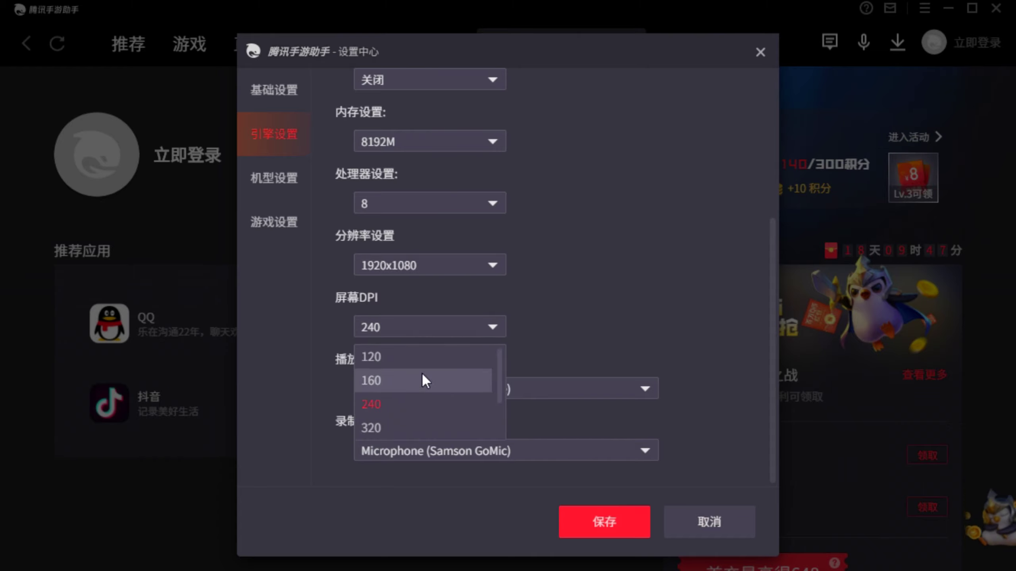
left_click(413, 357)
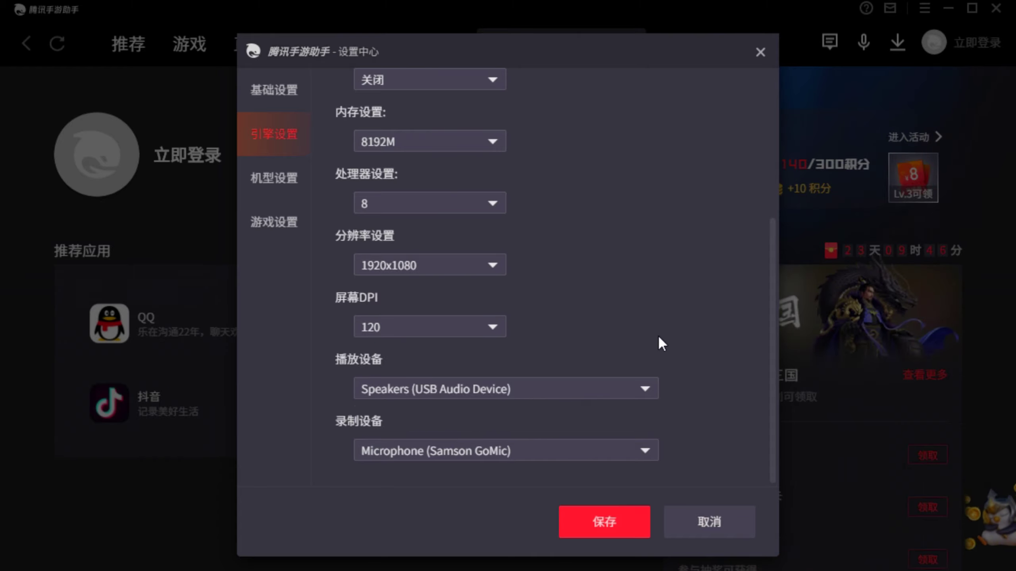
left_click(538, 454)
left_click(541, 455)
Step: Open the list of common phone models in the 机型设置 page
left_click(292, 182)
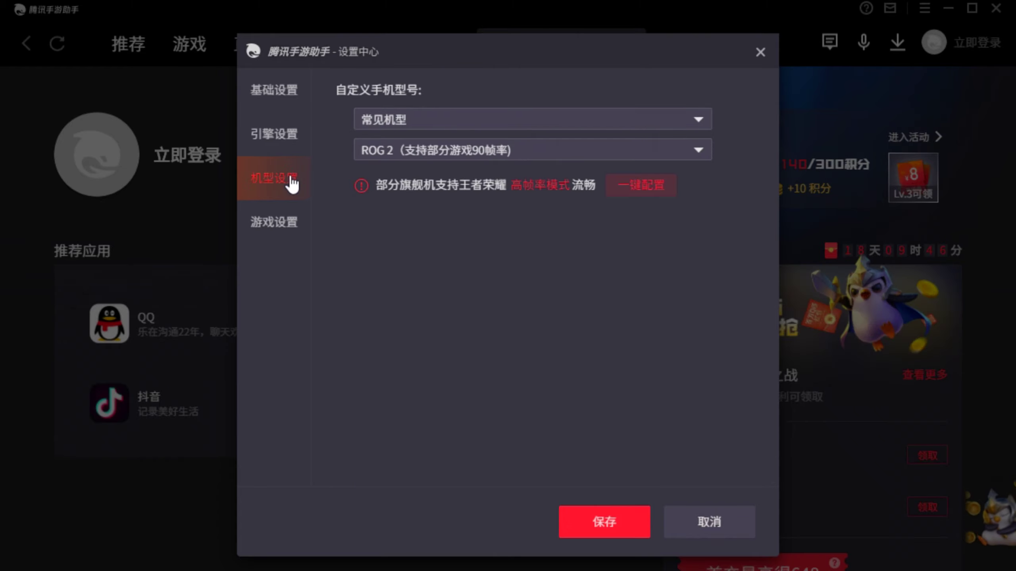
left_click(671, 147)
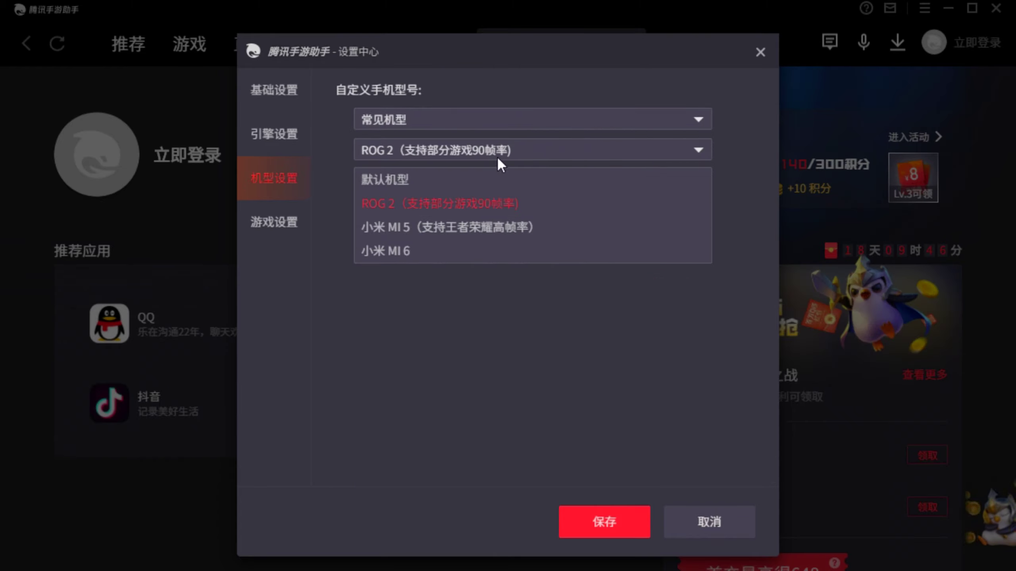